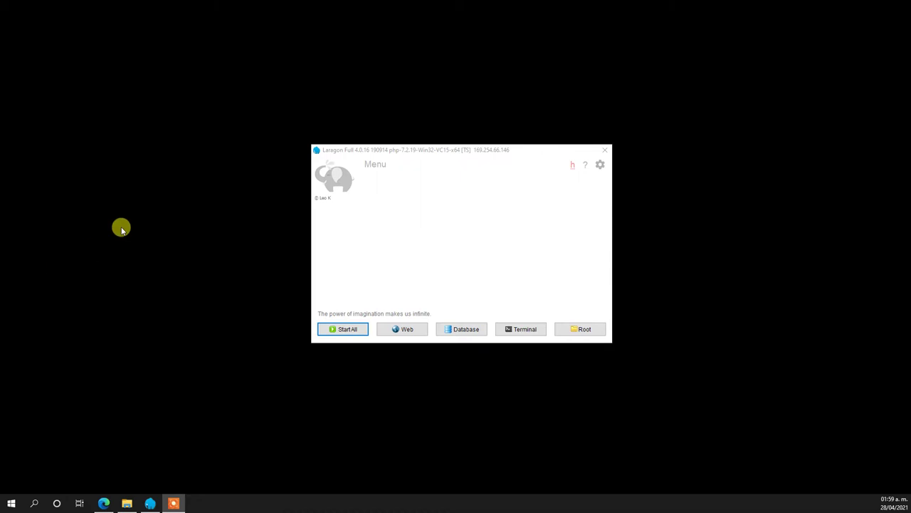
{"action": "left_click", "coordinate": [499, 159]}
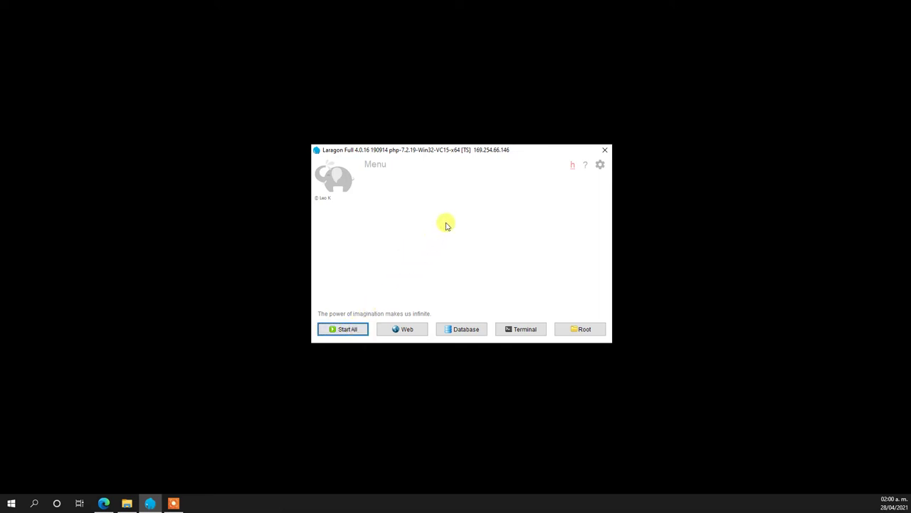
{"action": "right_click", "coordinate": [450, 223]}
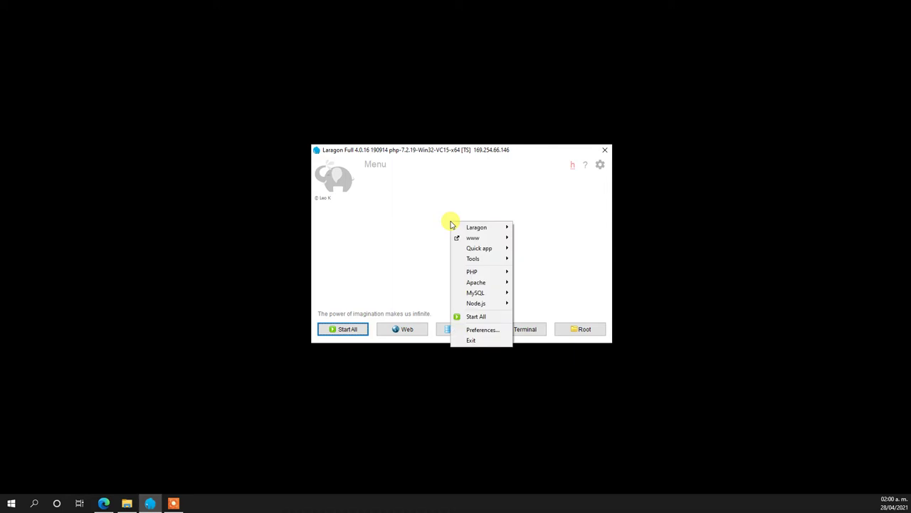
{"action": "left_click", "coordinate": [473, 194]}
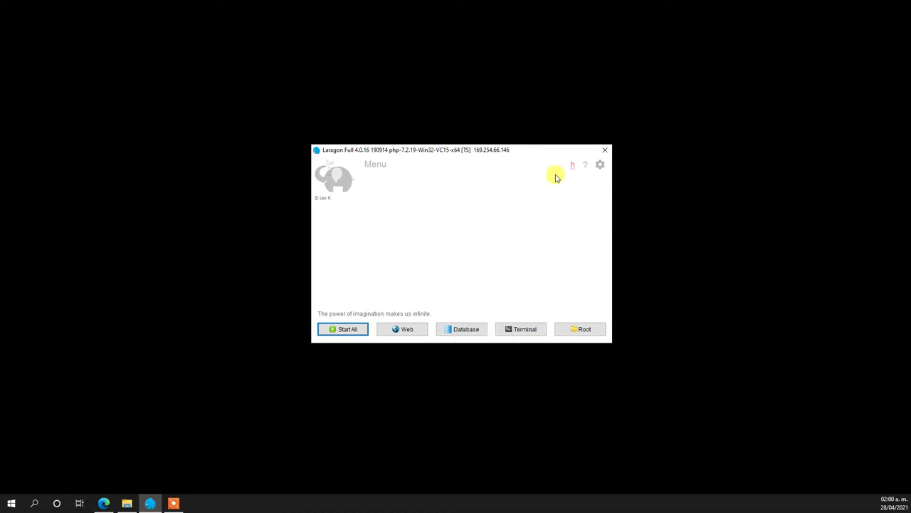
- Set the interface language to Spanish in the preferences and close them
{"action": "left_click", "coordinate": [599, 166]}
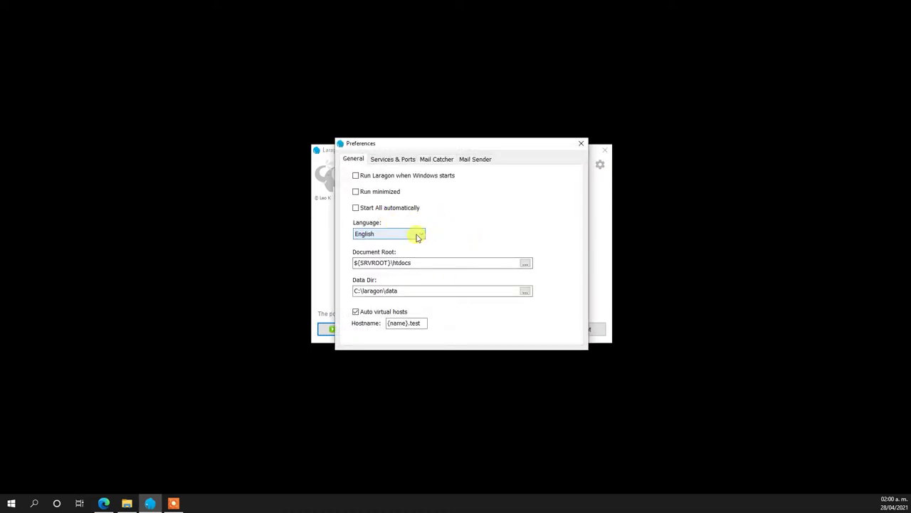
{"action": "left_click", "coordinate": [418, 238]}
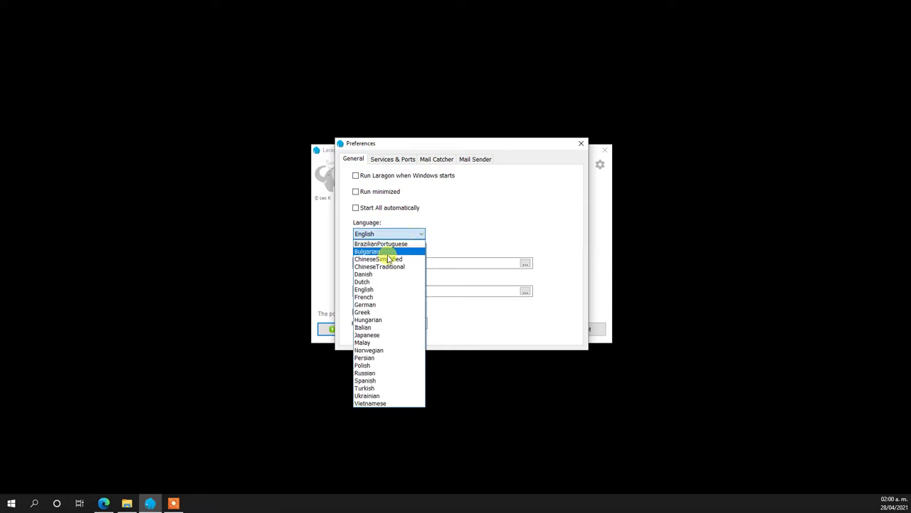
{"action": "left_click", "coordinate": [385, 381]}
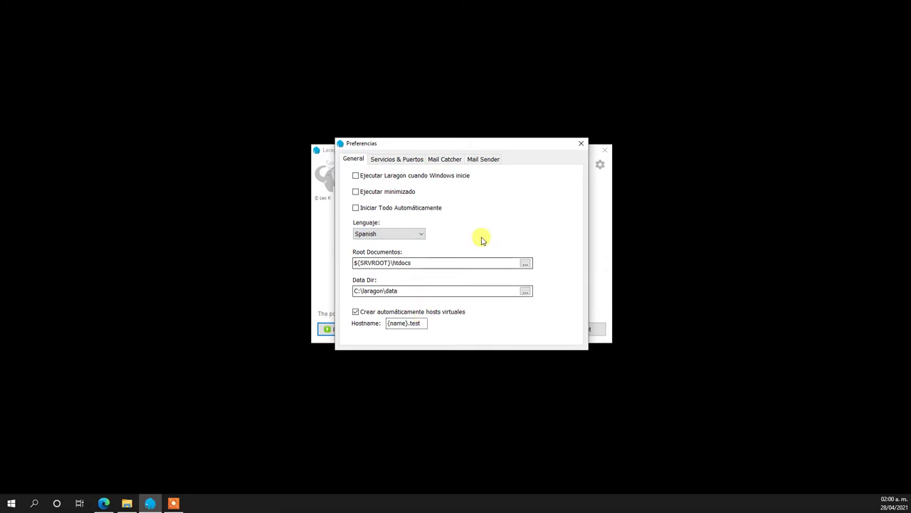
{"action": "left_click", "coordinate": [578, 146]}
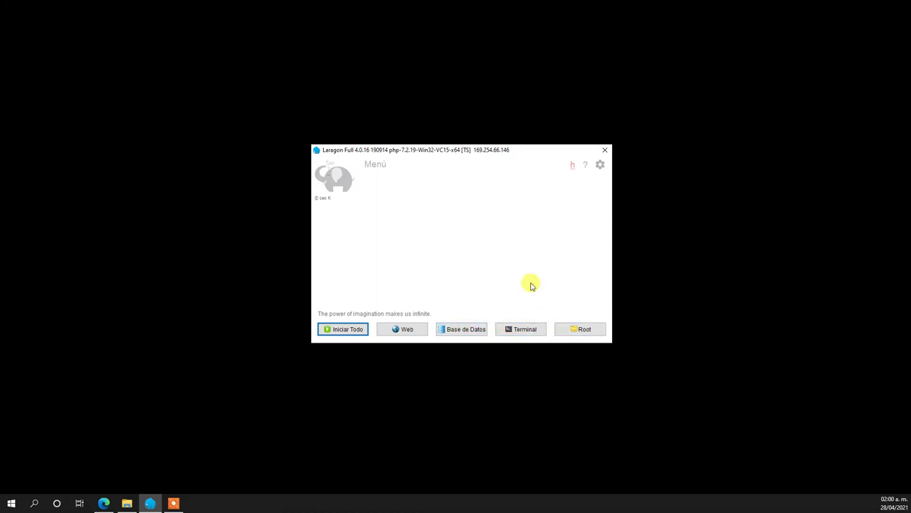
- Start all services and move the Apache and MySQL firewall alerts to either side of the Laragon window
{"action": "left_click", "coordinate": [348, 335]}
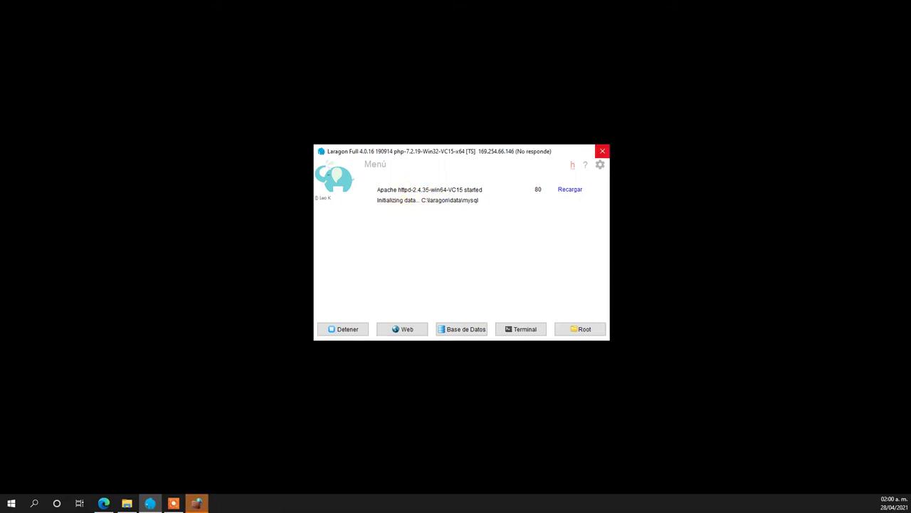
{"action": "left_click_drag", "start_coordinate": [603, 176], "coordinate": [250, 168]}
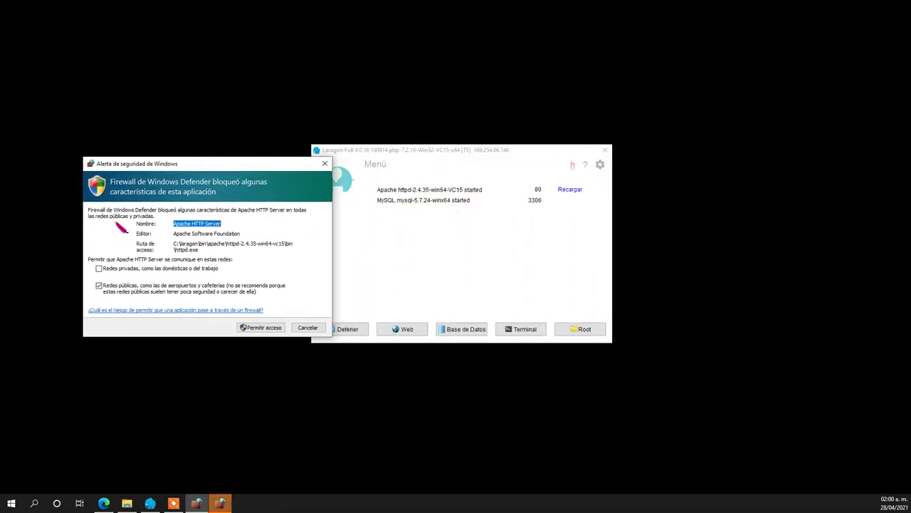
{"action": "left_click_drag", "start_coordinate": [669, 178], "coordinate": [788, 163]}
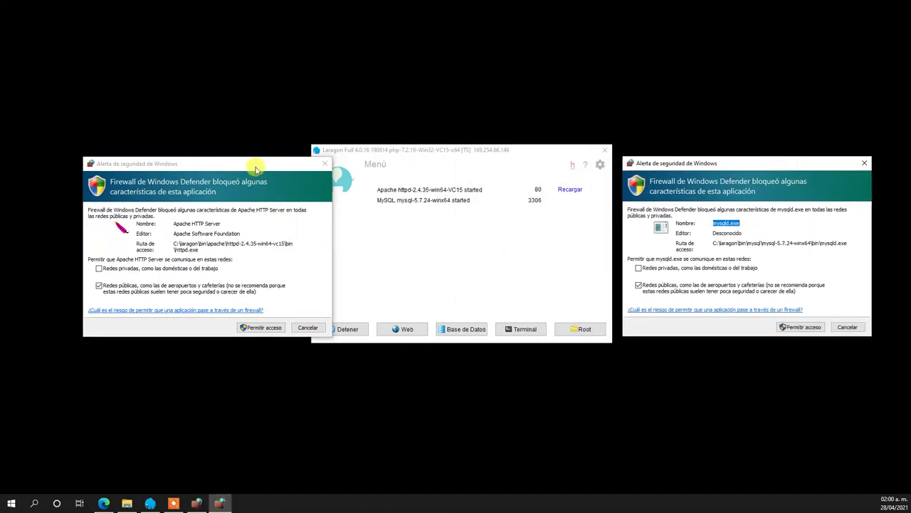
{"action": "left_click_drag", "start_coordinate": [254, 163], "coordinate": [218, 161]}
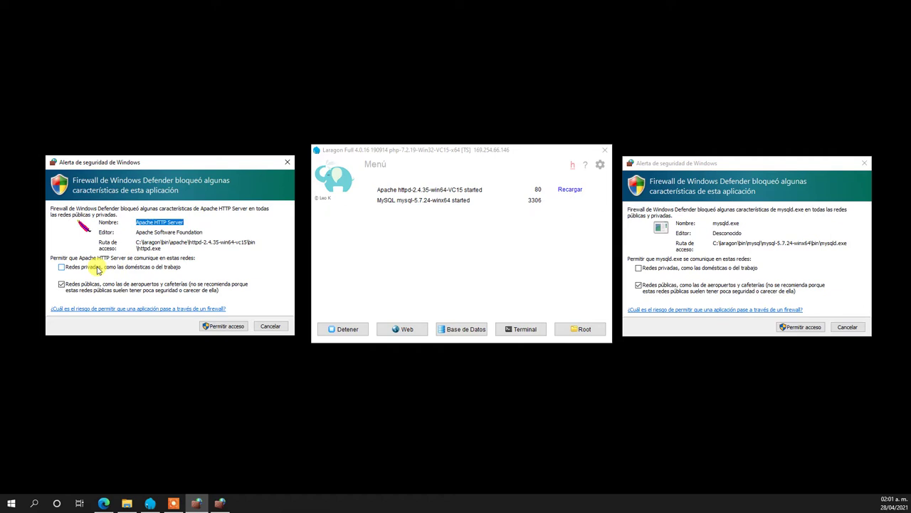
- Allow Apache HTTP Server and mysqld.exe through the firewall on both private and public networks
{"action": "left_click", "coordinate": [84, 267]}
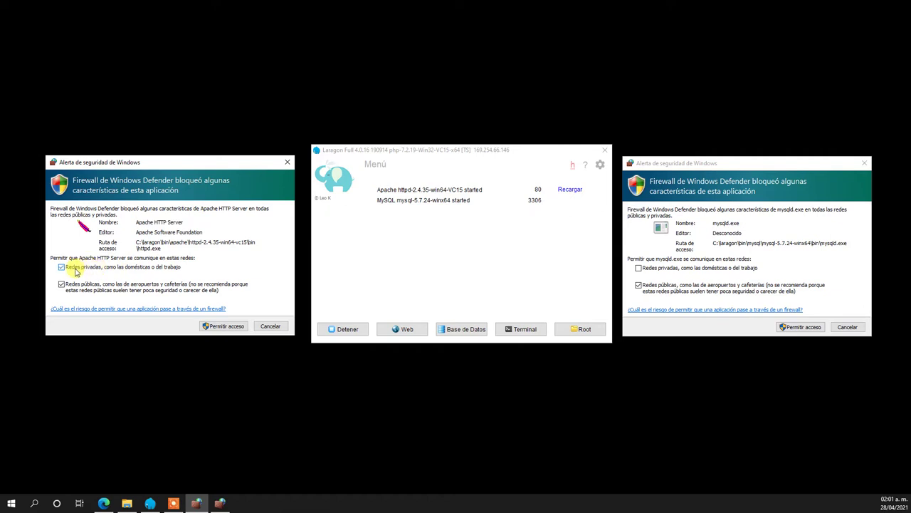
{"action": "left_click", "coordinate": [205, 326]}
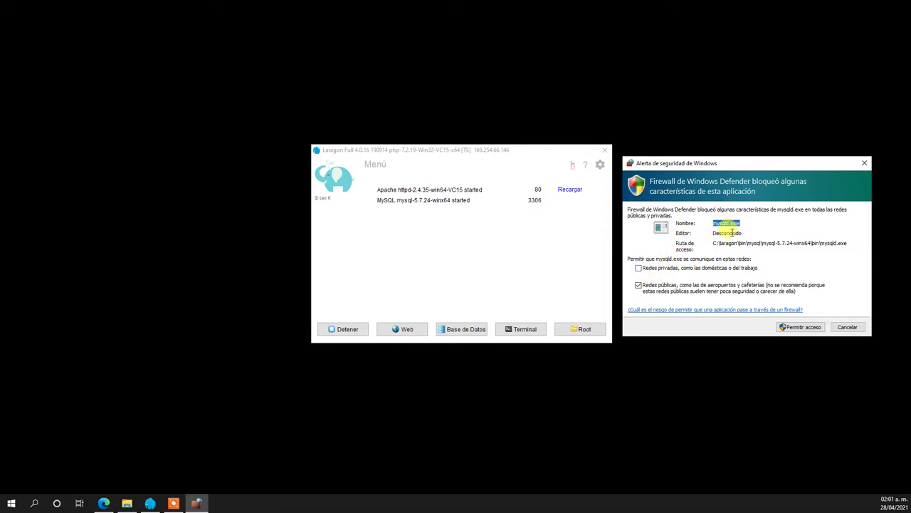
{"action": "left_click", "coordinate": [638, 268]}
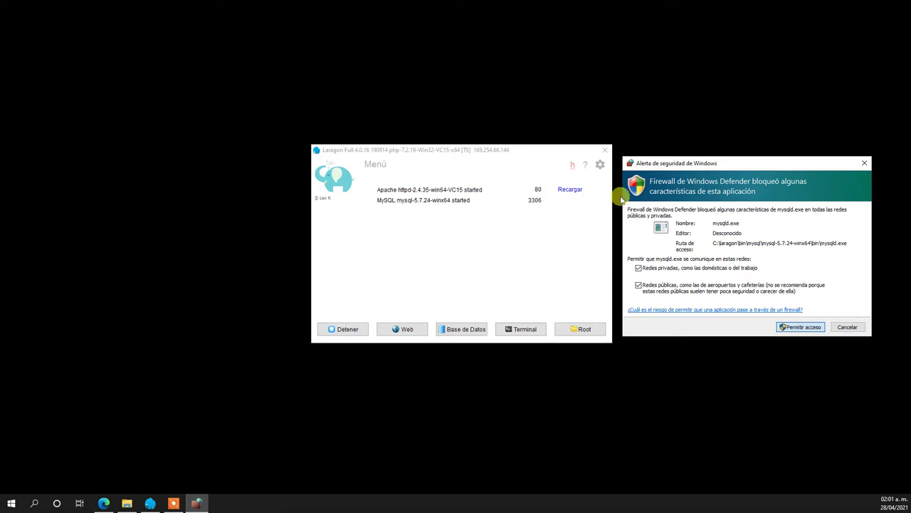
{"action": "key", "text": "Return"}
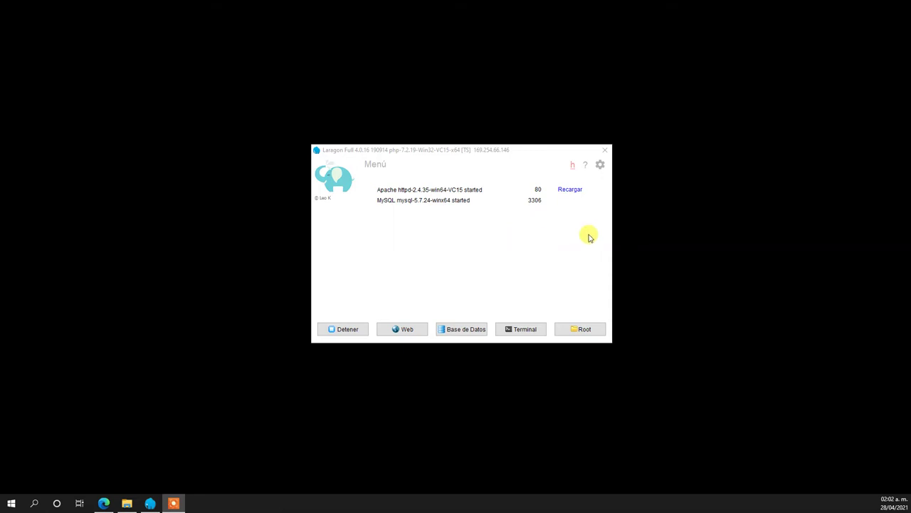
- Open the services and ports preferences and examine the ports assigned to Apache and MySQL
{"action": "left_click", "coordinate": [602, 165]}
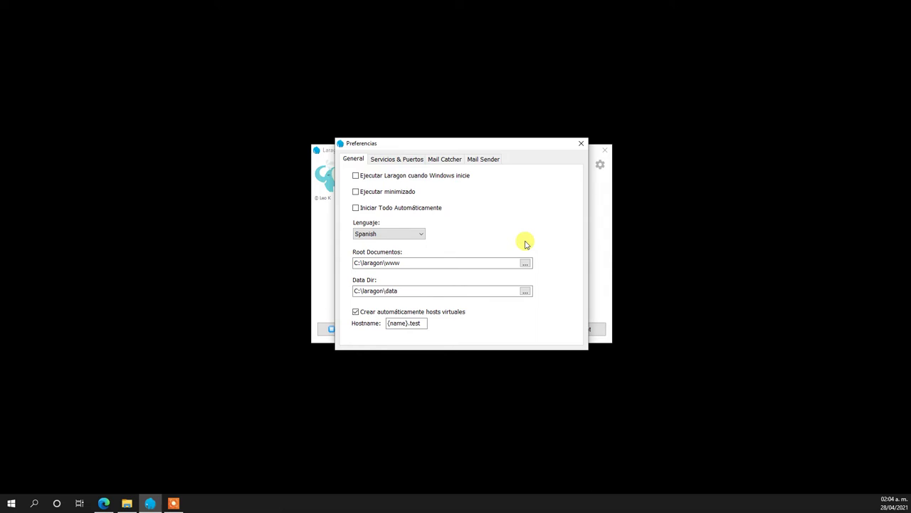
{"action": "left_click", "coordinate": [393, 159]}
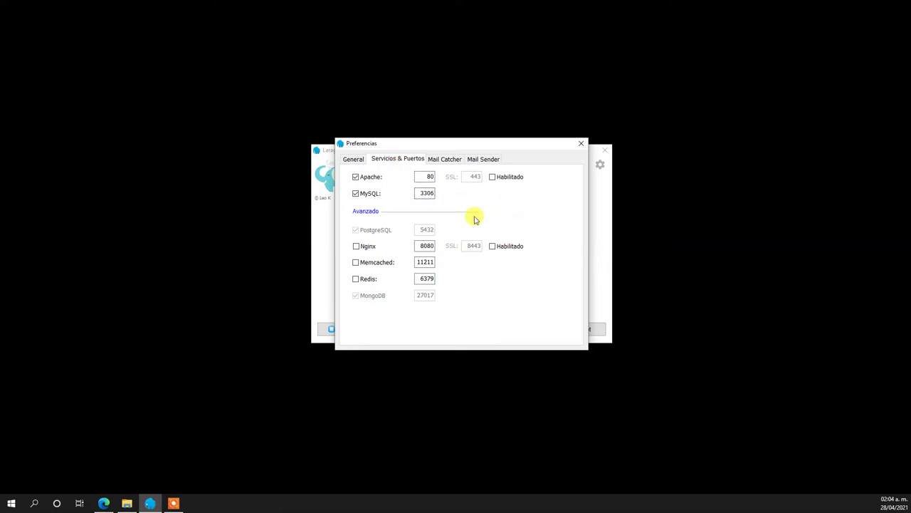
{"action": "left_click", "coordinate": [425, 193]}
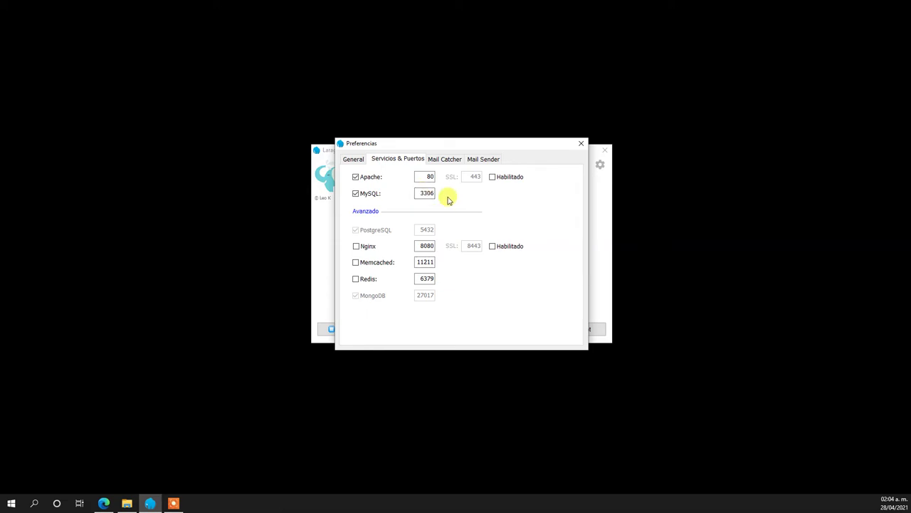
{"action": "mouse_move", "coordinate": [466, 145]}
{"action": "left_mouse_down"}
{"action": "mouse_move", "coordinate": [643, 142]}
{"action": "mouse_move", "coordinate": [467, 147]}
{"action": "left_mouse_up"}
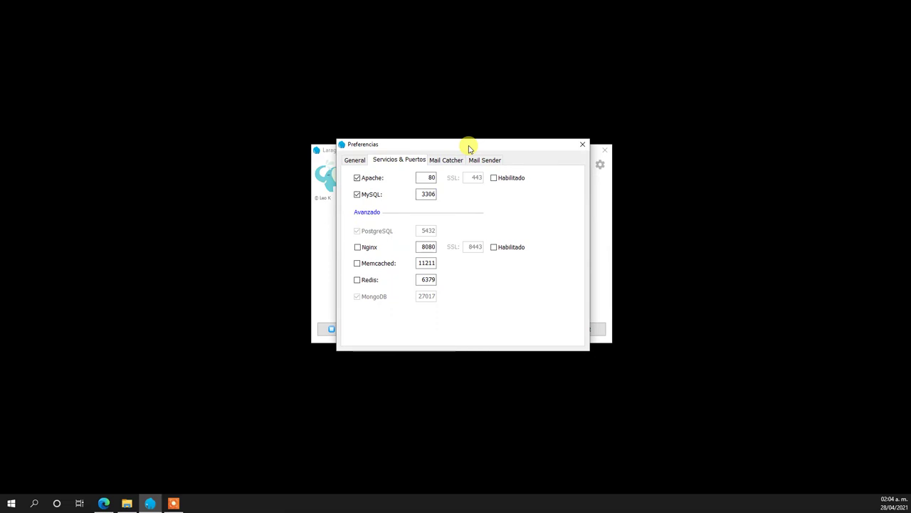
- Re-enter 3306 as the MySQL port and enable the Nginx service
{"action": "left_click", "coordinate": [432, 193]}
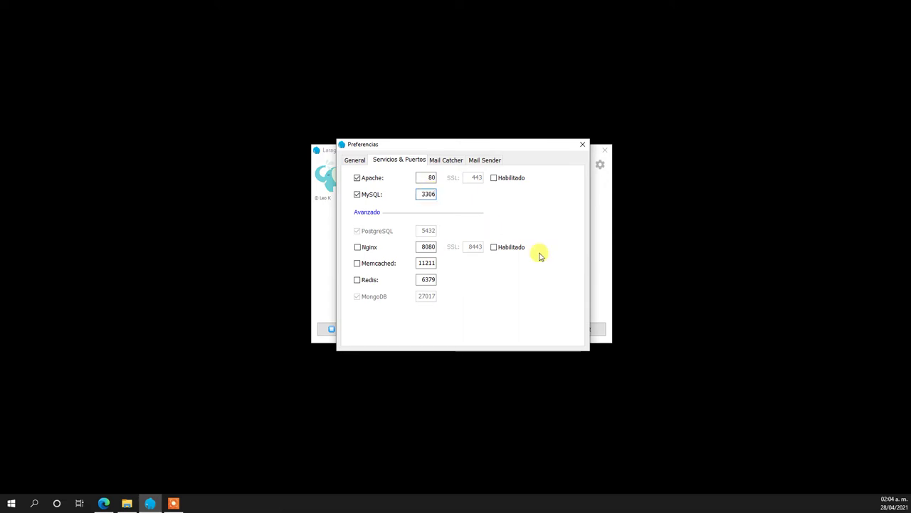
{"action": "type", "text": "0"}
{"action": "key", "text": "BackSpace"}
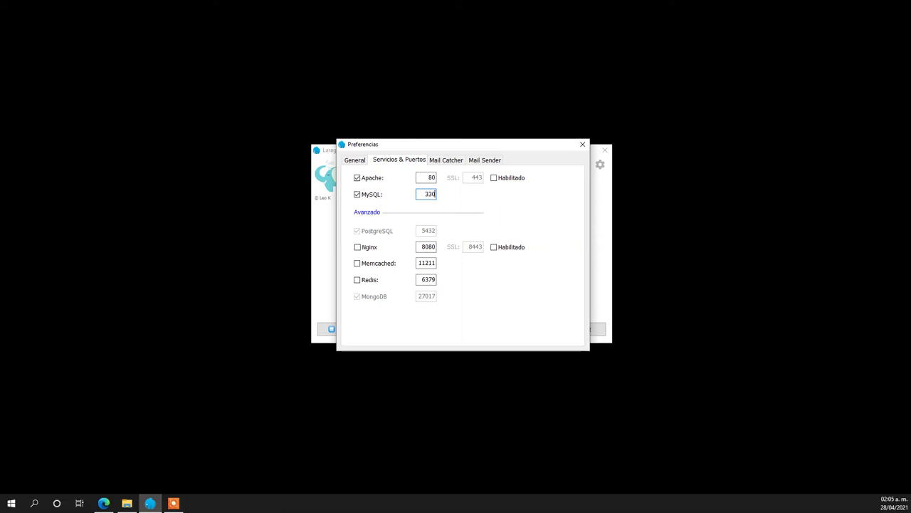
{"action": "type", "text": "6"}
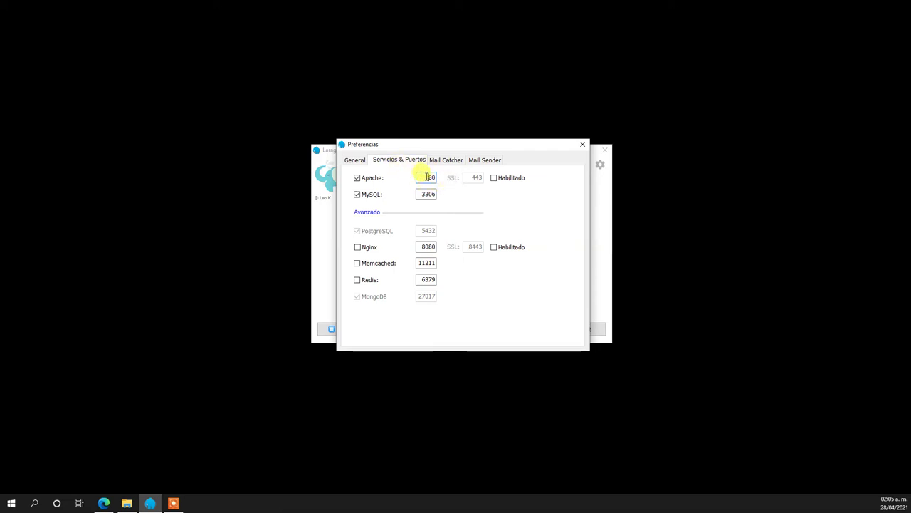
{"action": "left_click", "coordinate": [430, 177]}
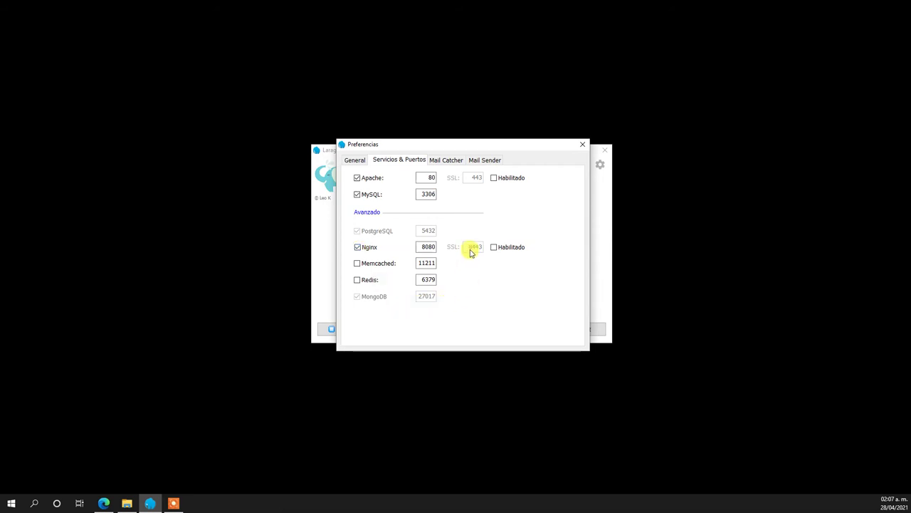
- Examine the Mail Catcher, Mail Sender, general, and services and ports settings in the preferences
{"action": "left_click", "coordinate": [453, 166]}
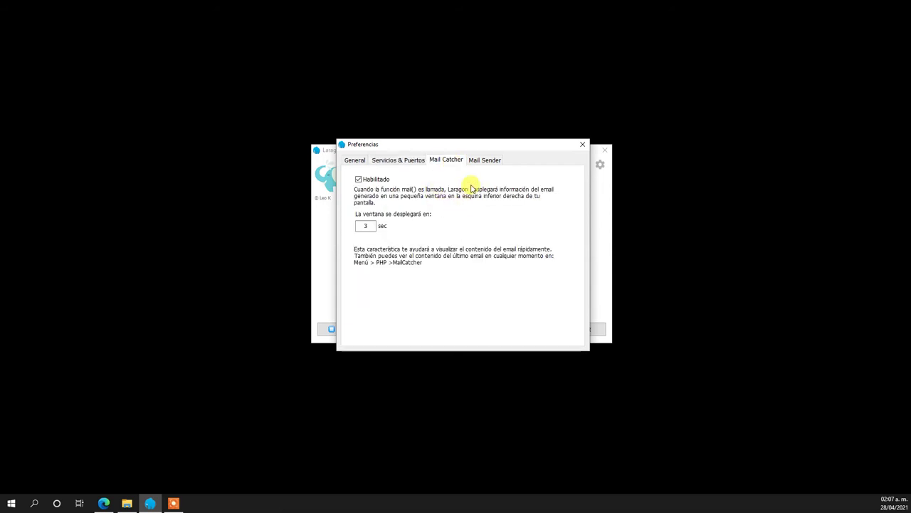
{"action": "left_click", "coordinate": [479, 159]}
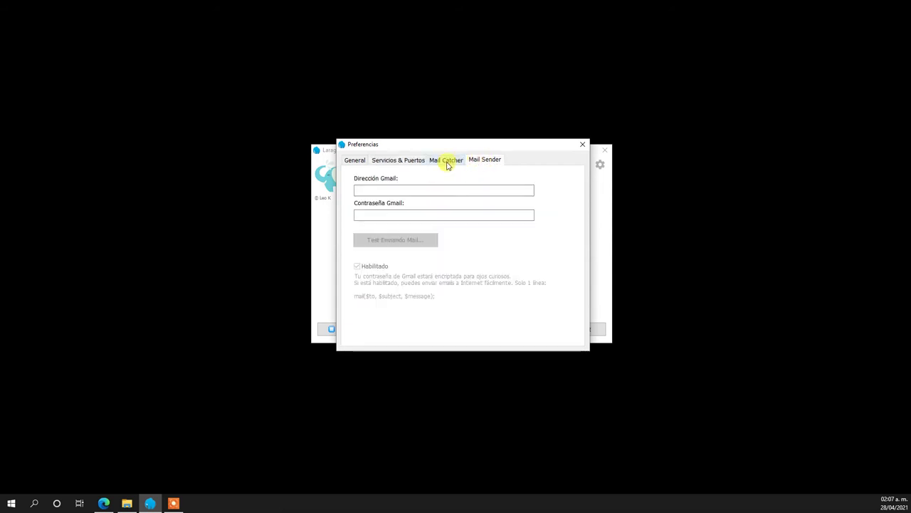
{"action": "left_click", "coordinate": [448, 164]}
{"action": "left_click", "coordinate": [414, 160]}
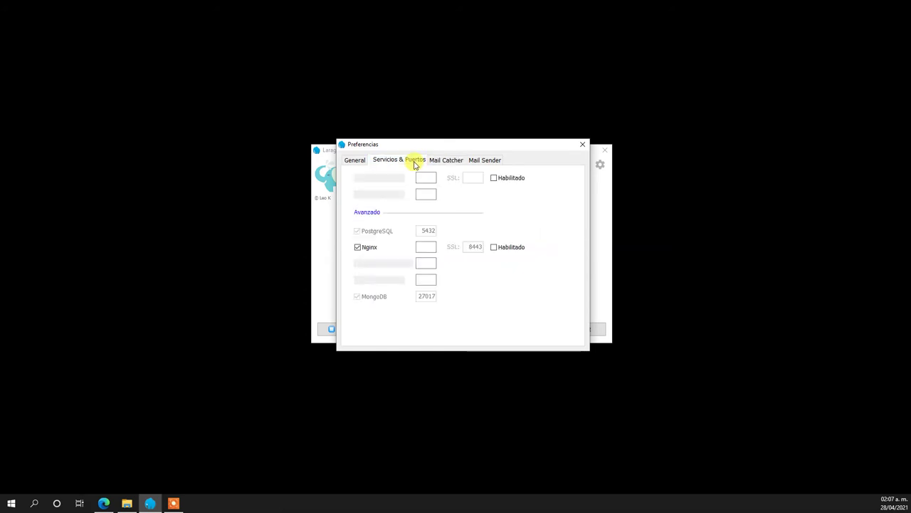
{"action": "left_click", "coordinate": [357, 164]}
{"action": "left_click", "coordinate": [391, 165]}
{"action": "left_click", "coordinate": [352, 161]}
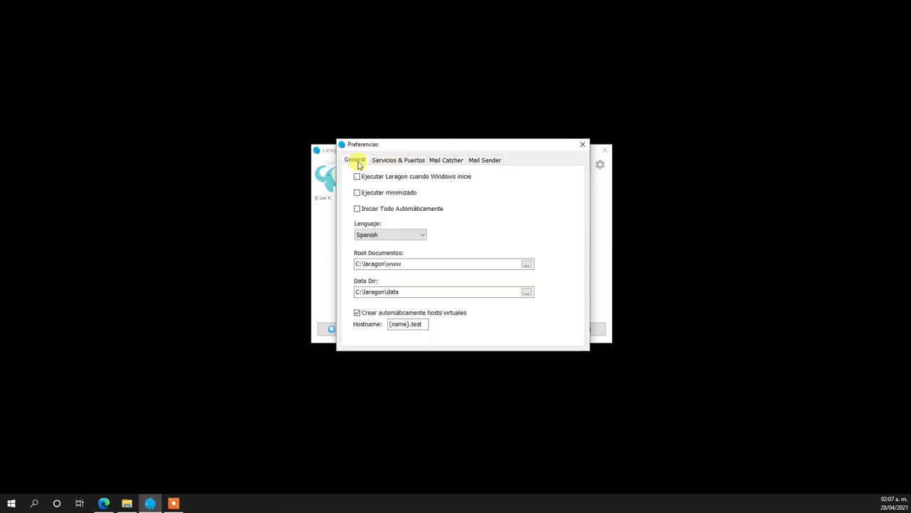
{"action": "left_click", "coordinate": [378, 163]}
{"action": "left_click", "coordinate": [354, 160]}
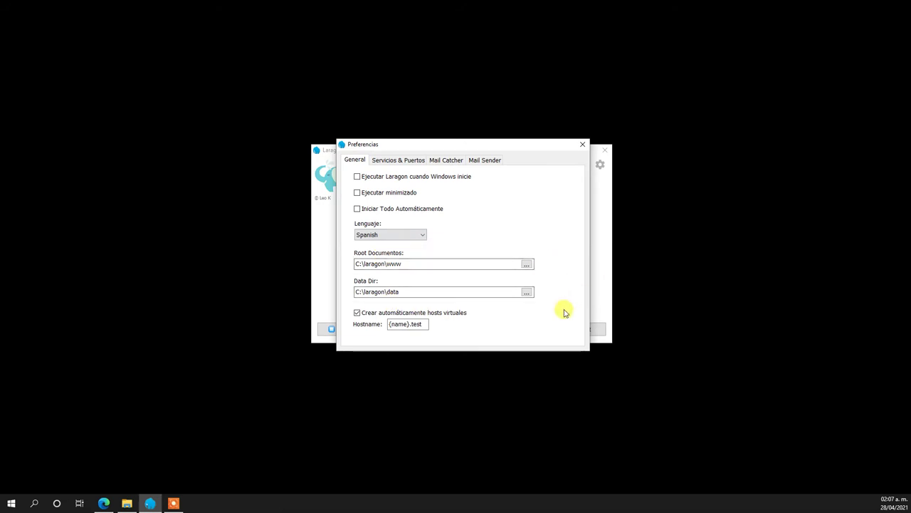
{"action": "left_click", "coordinate": [406, 161]}
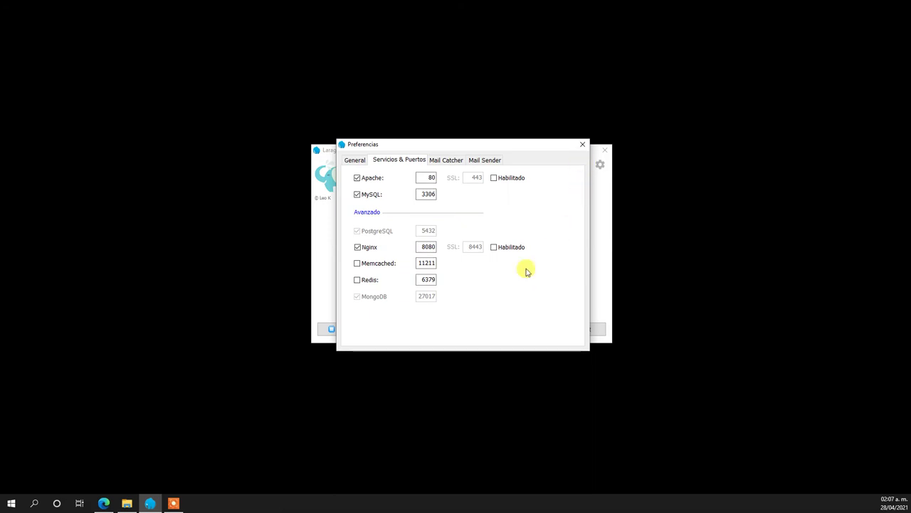
- Close the preferences and allow nginx.exe through the firewall on both private and public networks
{"action": "left_click", "coordinate": [581, 147]}
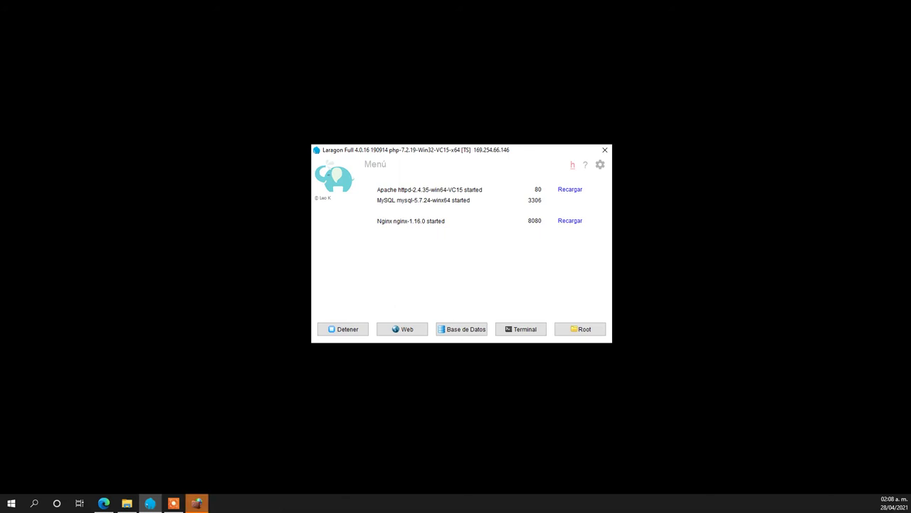
{"action": "left_click", "coordinate": [197, 503]}
{"action": "left_click_drag", "start_coordinate": [575, 142], "coordinate": [218, 177]}
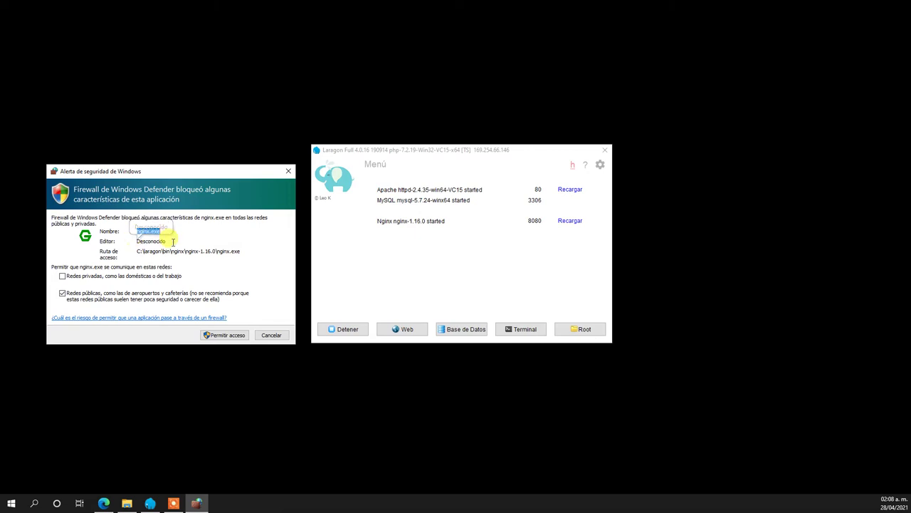
{"action": "left_click", "coordinate": [76, 278]}
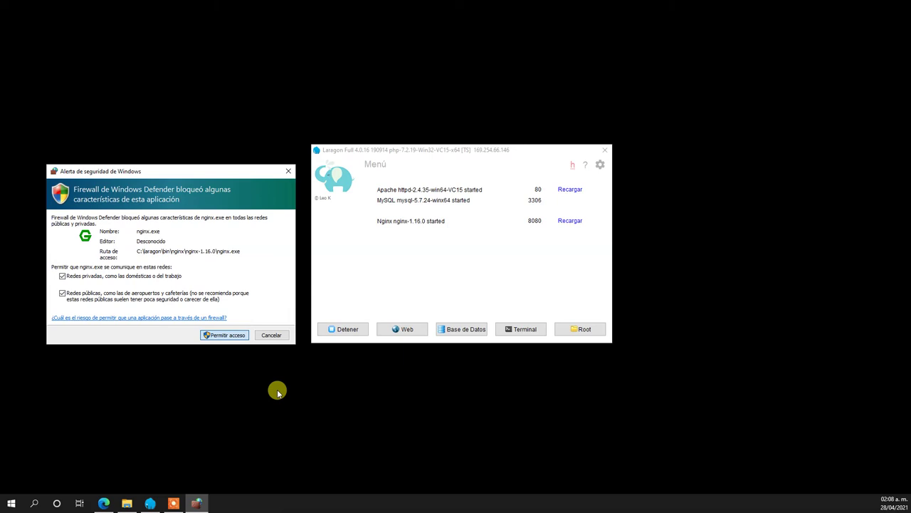
{"action": "key", "text": "Return"}
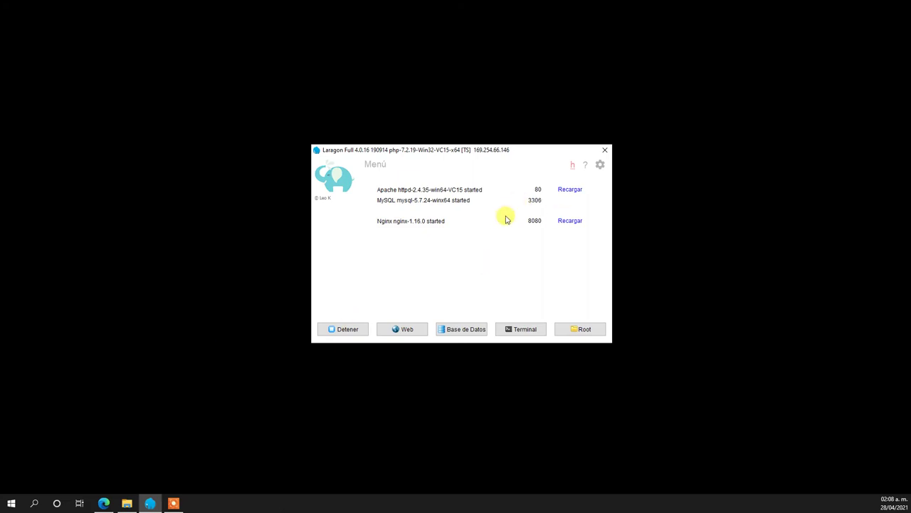
- Switch to Microsoft Edge, open a new tab and arrange the browser side by side with the Laragon window
{"action": "left_click", "coordinate": [102, 503]}
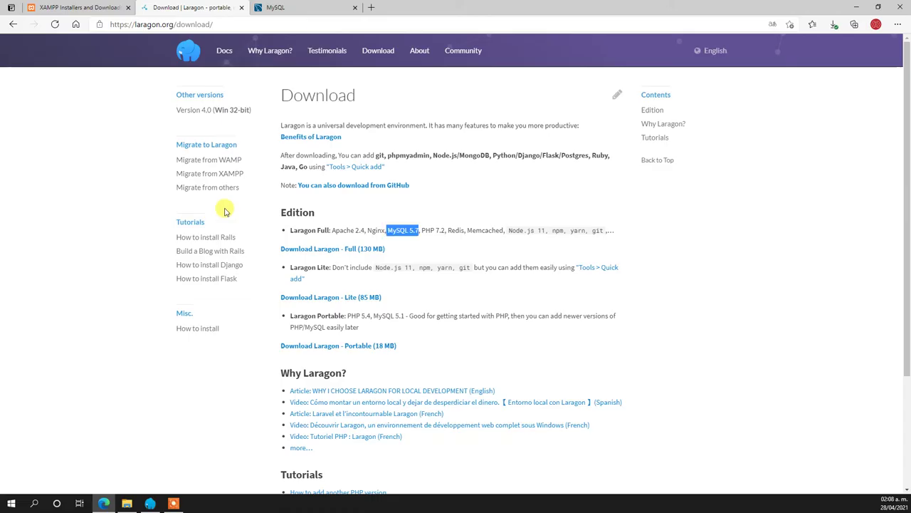
{"action": "left_click", "coordinate": [371, 7]}
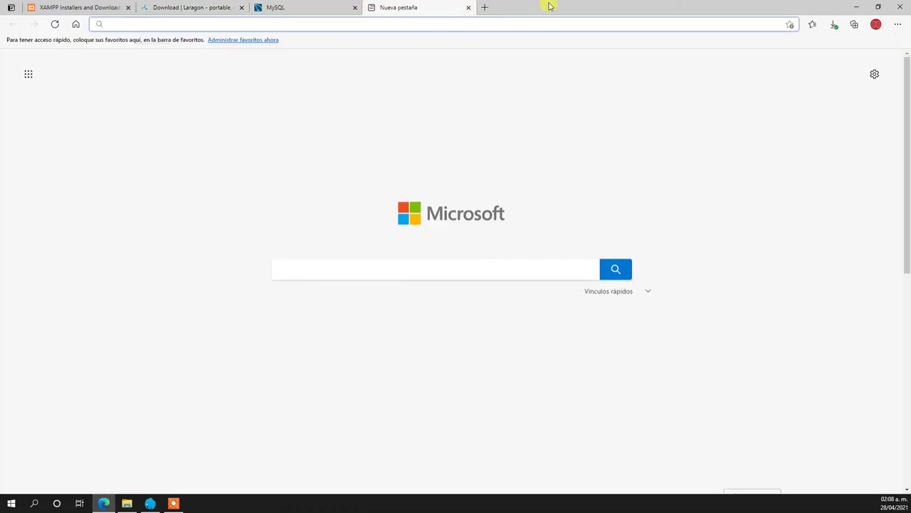
{"action": "left_click_drag", "start_coordinate": [549, 5], "coordinate": [2, 7]}
{"action": "key", "text": "super+Down"}
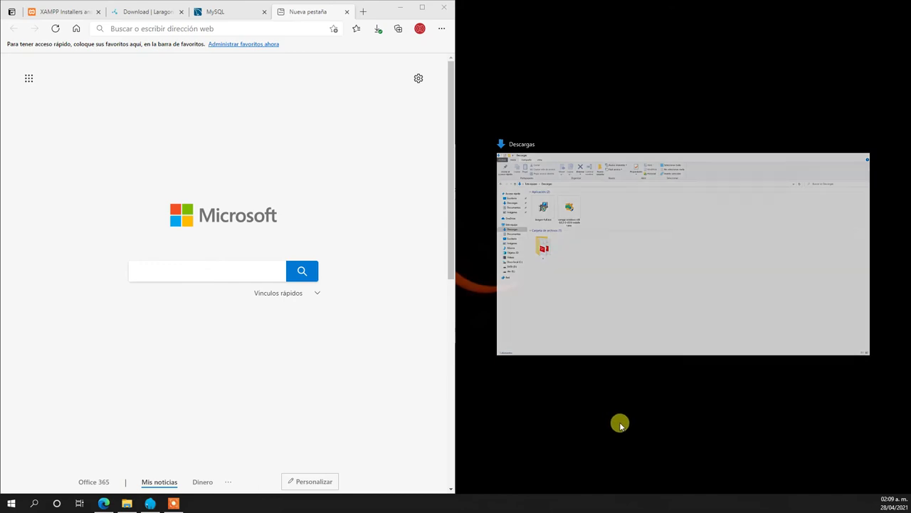
{"action": "left_click", "coordinate": [619, 423]}
{"action": "left_click", "coordinate": [559, 156]}
{"action": "left_click_drag", "start_coordinate": [655, 156], "coordinate": [755, 152]}
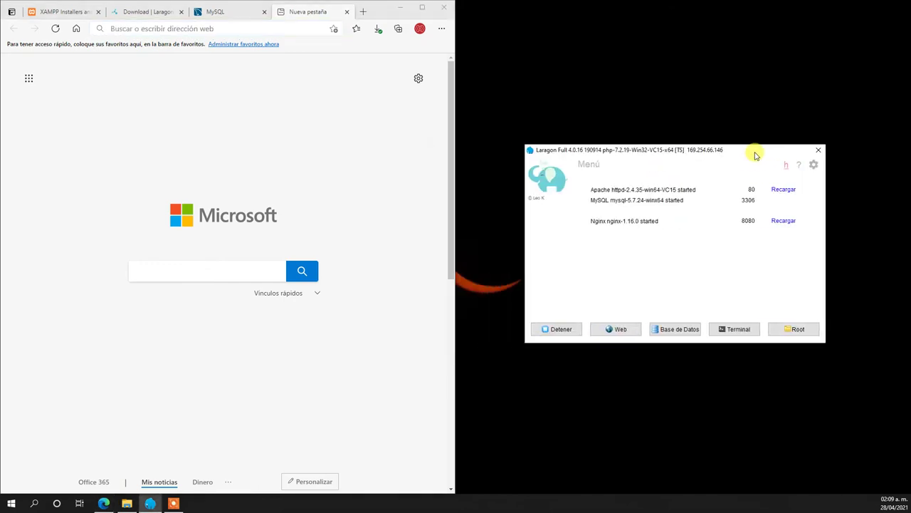
- Load 127.0.0.1 in the empty browser tab and check which web server the page names
{"action": "left_click", "coordinate": [293, 28]}
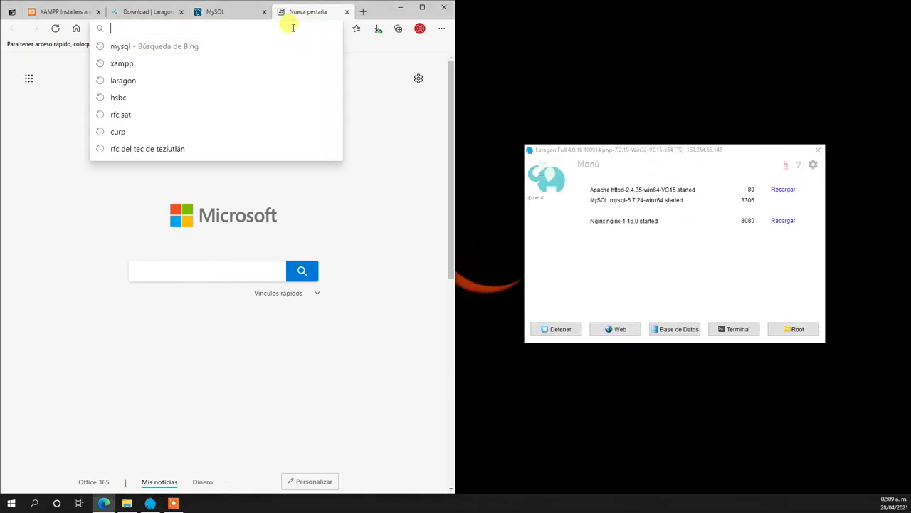
{"action": "left_click", "coordinate": [383, 188]}
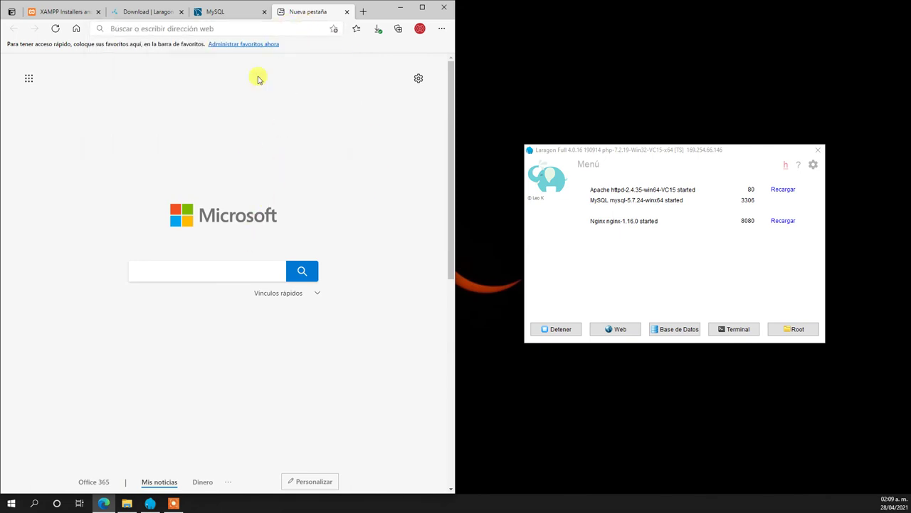
{"action": "left_click", "coordinate": [260, 30]}
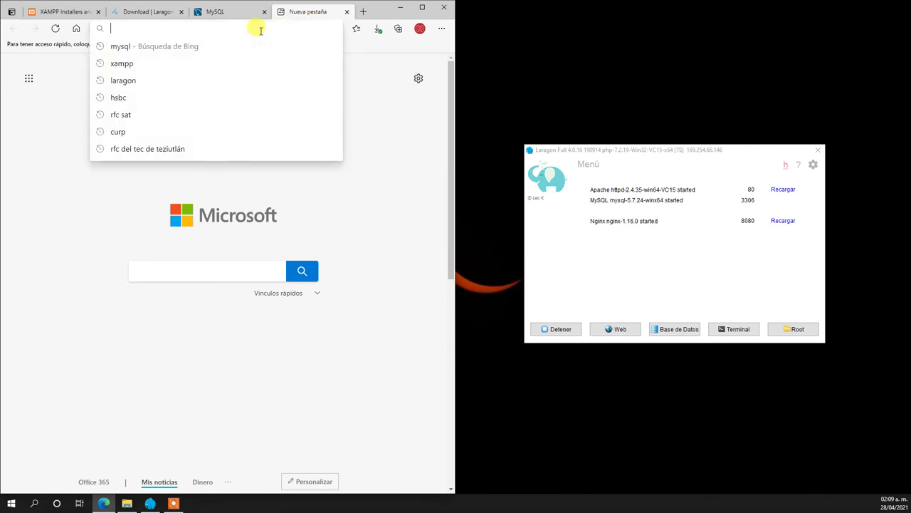
{"action": "type", "text": "127.0.0.1"}
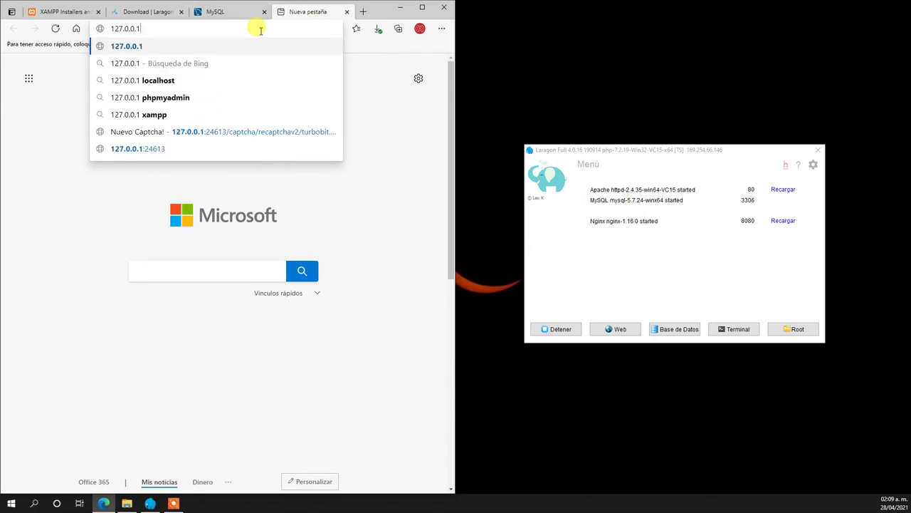
{"action": "key", "text": "Return"}
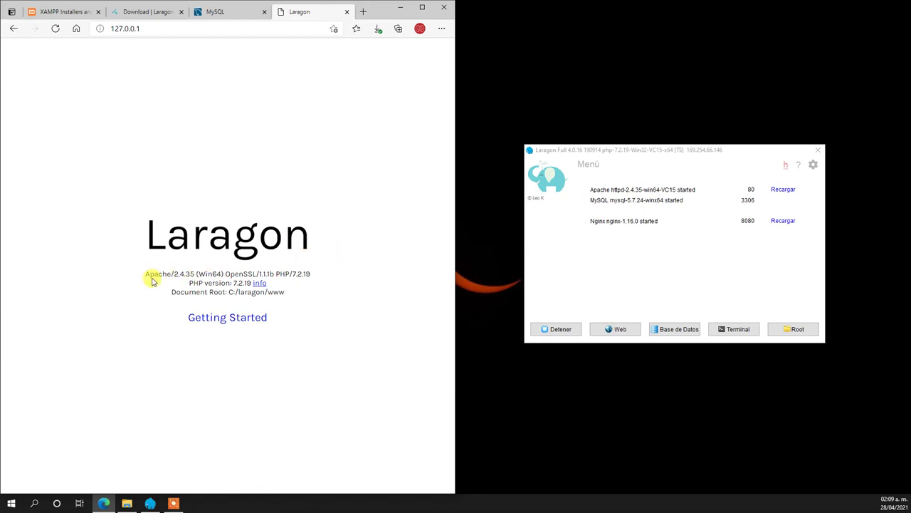
{"action": "left_click_drag", "start_coordinate": [145, 274], "coordinate": [164, 276]}
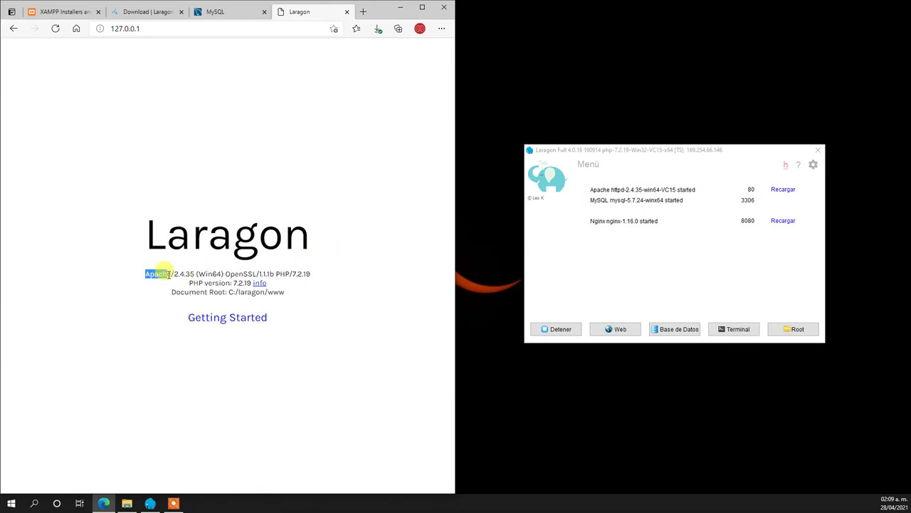
- Load 127.0.0.1:8080 in another new browser tab
{"action": "left_click", "coordinate": [363, 11]}
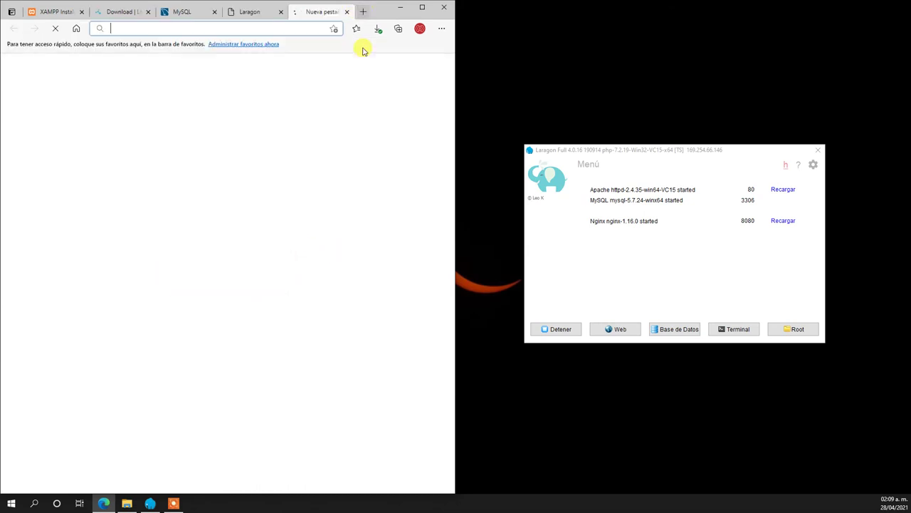
{"action": "type", "text": "127.0"}
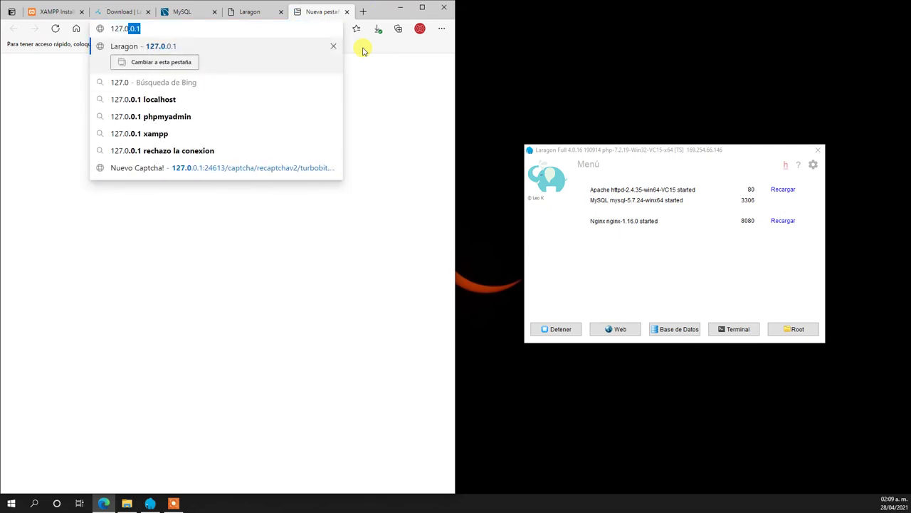
{"action": "type", "text": ".0.1"}
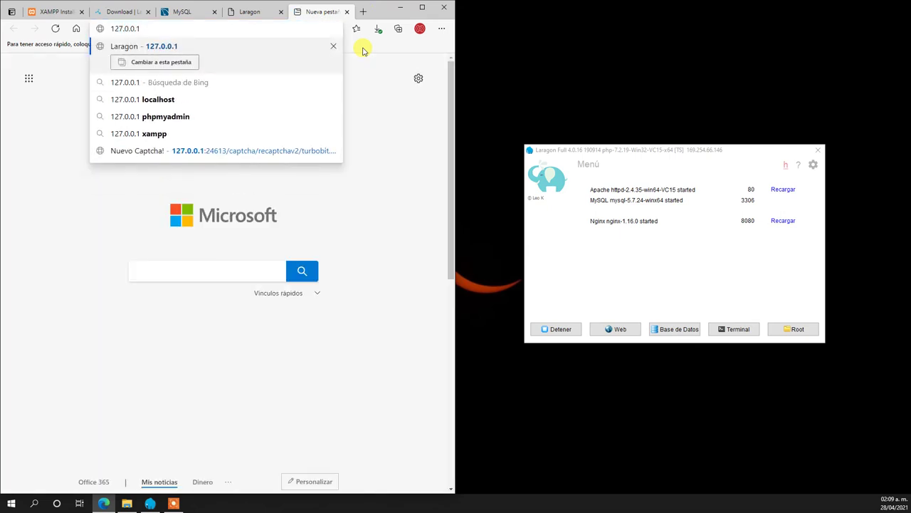
{"action": "type", "text": ":"}
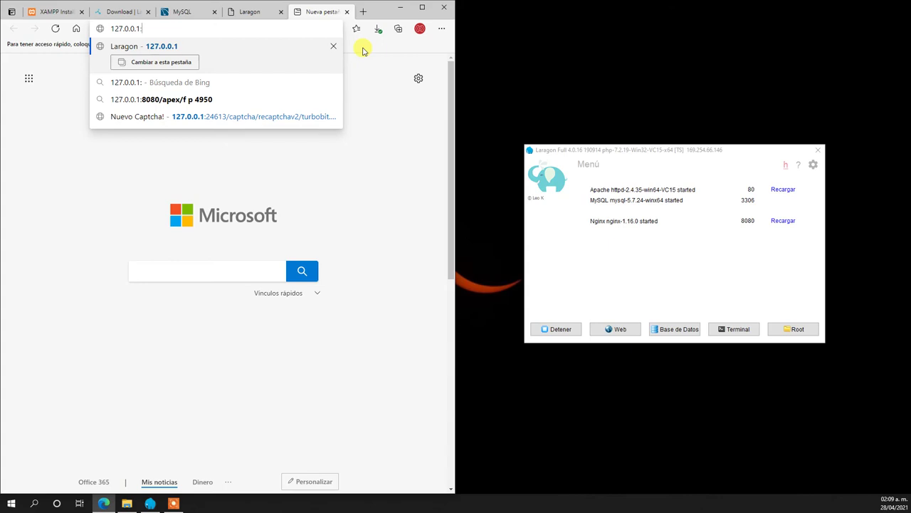
{"action": "type", "text": "8080"}
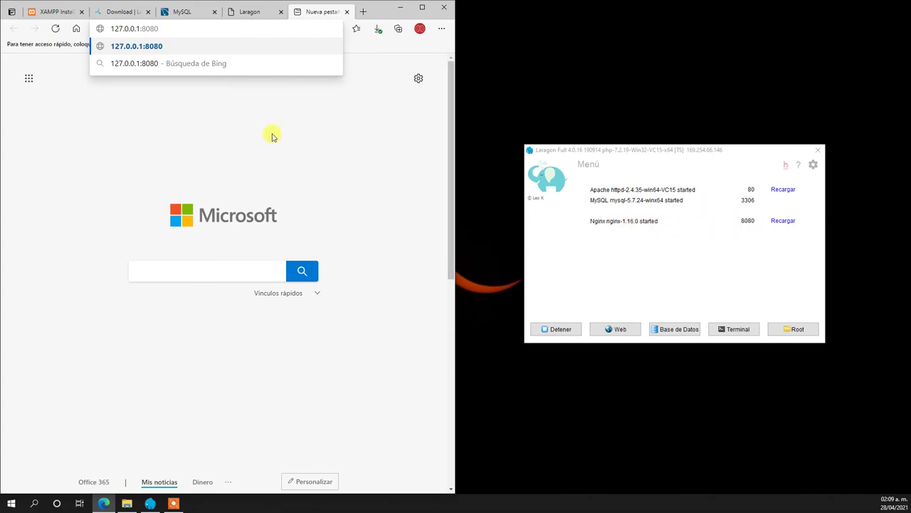
{"action": "key", "text": "Return"}
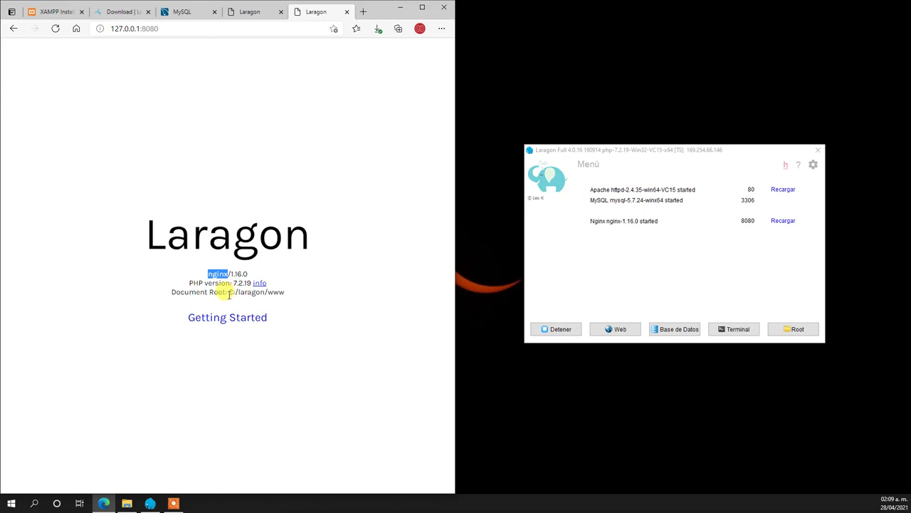
- Compare the document root and web server shown on the 127.0.0.1:8080 and 127.0.0.1 pages
{"action": "left_click_drag", "start_coordinate": [168, 292], "coordinate": [290, 298]}
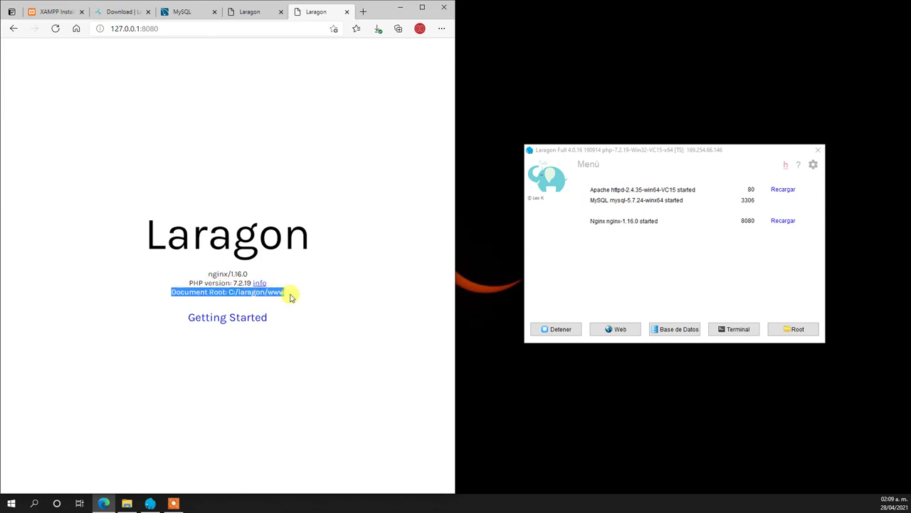
{"action": "left_click", "coordinate": [237, 15]}
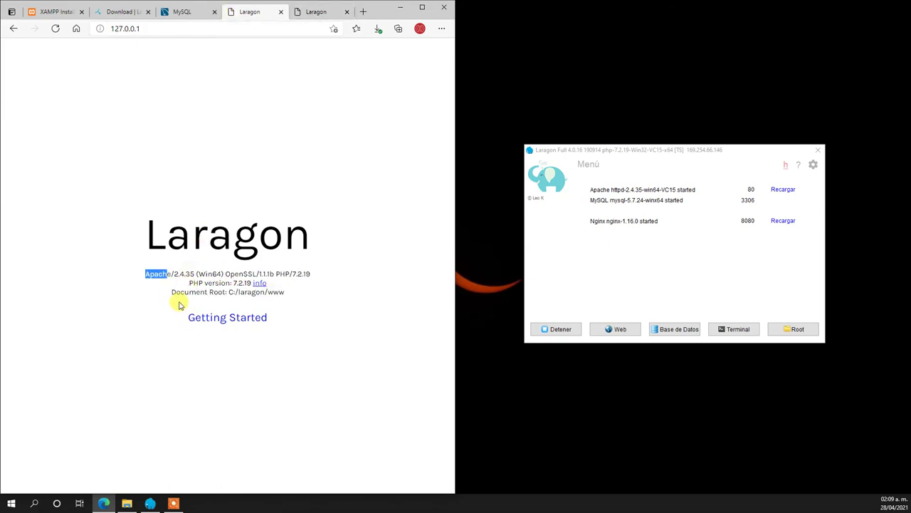
{"action": "left_click_drag", "start_coordinate": [171, 292], "coordinate": [290, 293]}
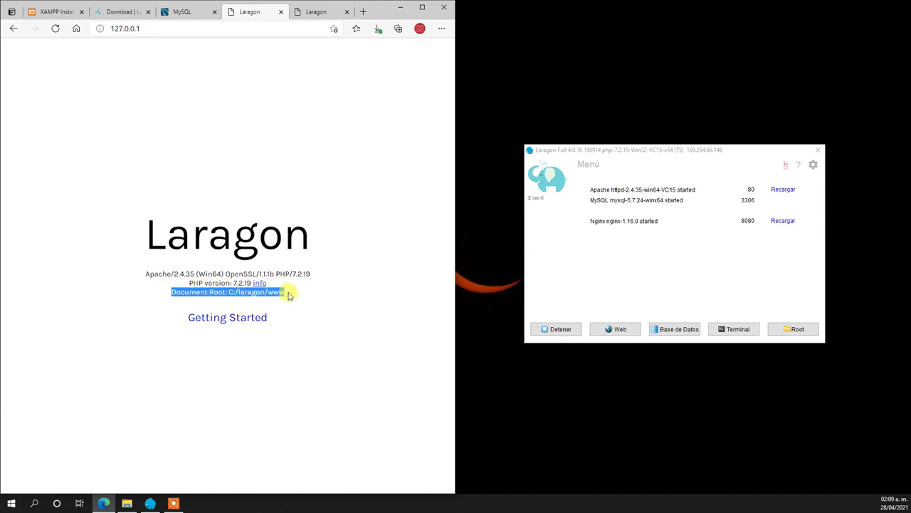
{"action": "left_click", "coordinate": [324, 11]}
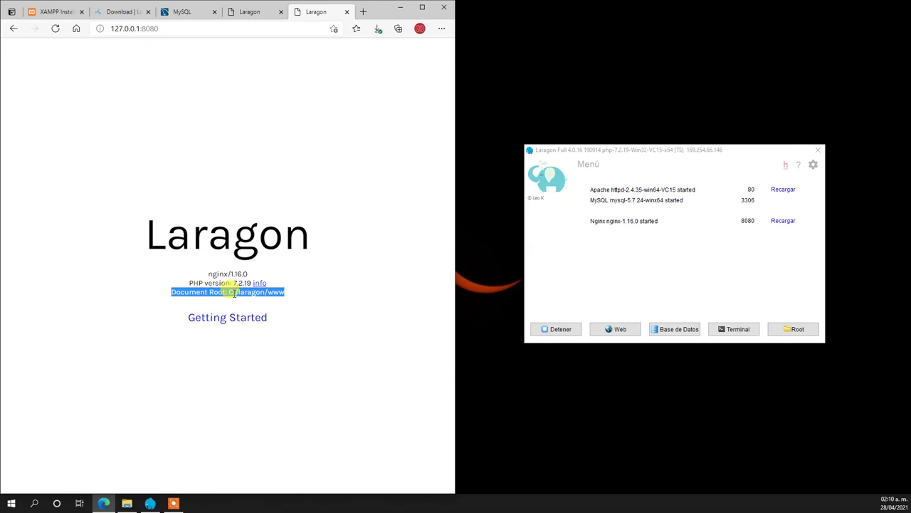
{"action": "left_click", "coordinate": [291, 120]}
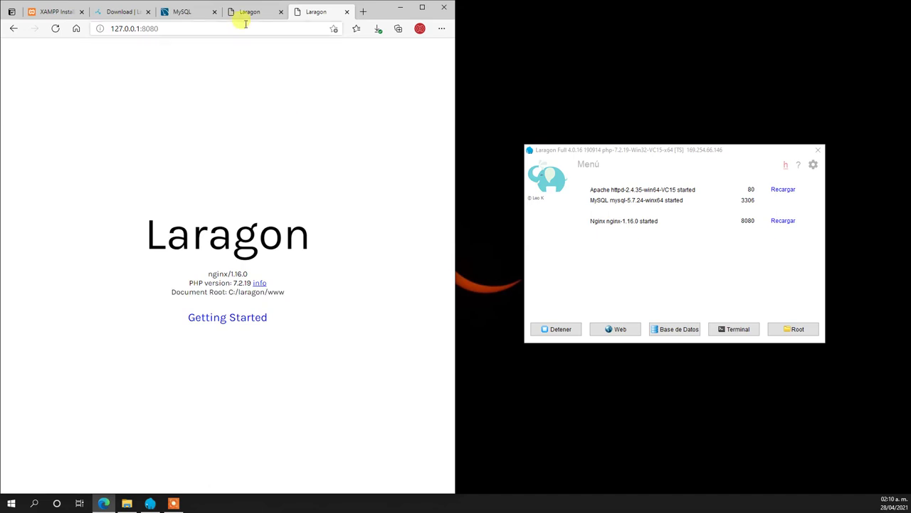
{"action": "left_click", "coordinate": [248, 13]}
{"action": "left_click", "coordinate": [319, 11]}
{"action": "left_click", "coordinate": [246, 14]}
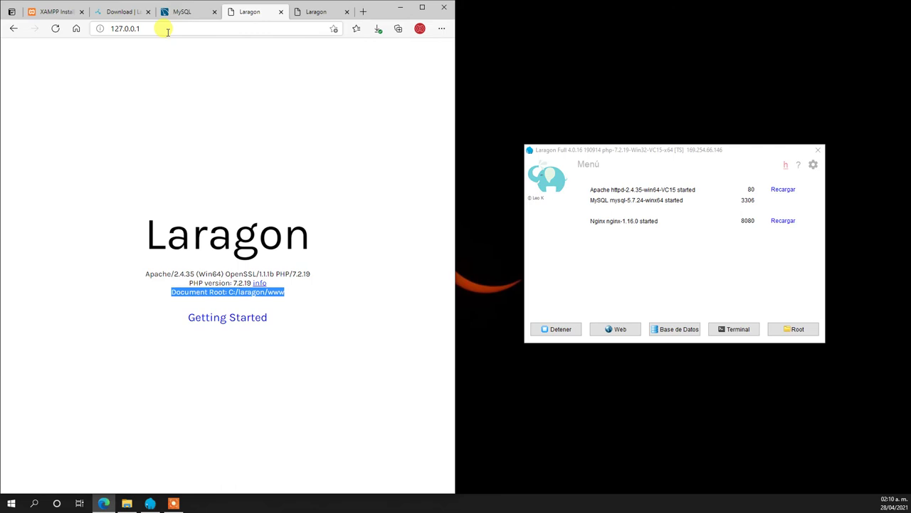
- Duplicate the 127.0.0.1 tab and load localhost in the copy
{"action": "right_click", "coordinate": [262, 15]}
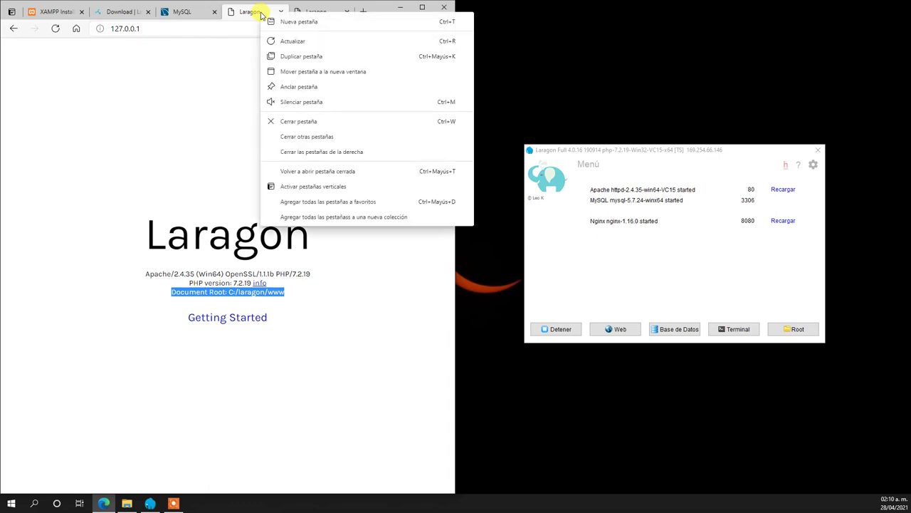
{"action": "left_click", "coordinate": [305, 57]}
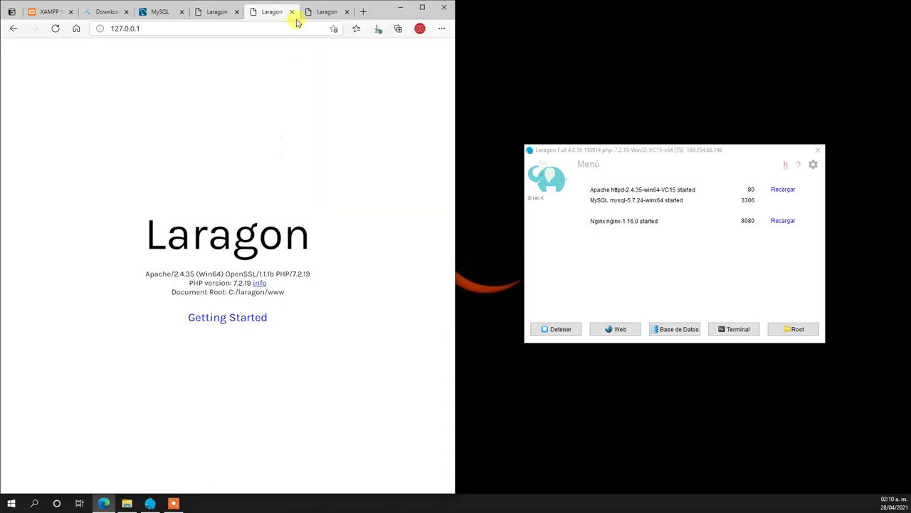
{"action": "left_click", "coordinate": [246, 27]}
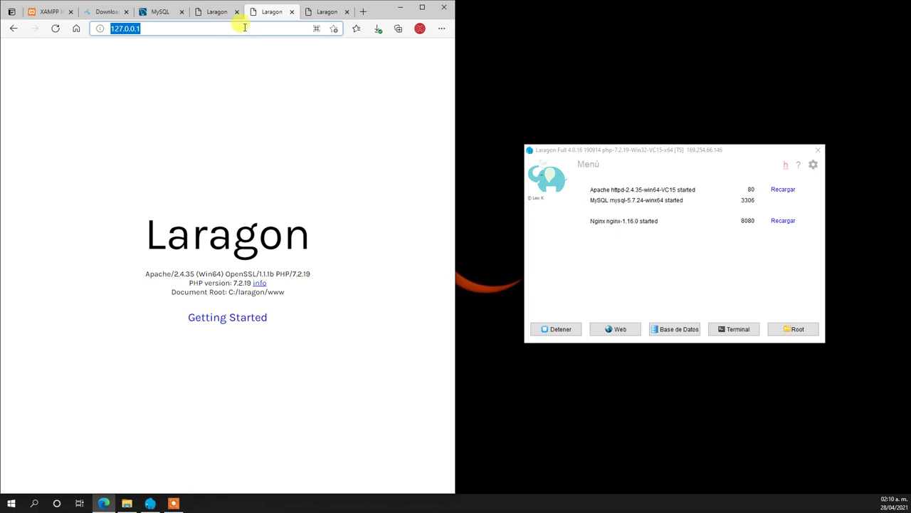
{"action": "type", "text": "local"}
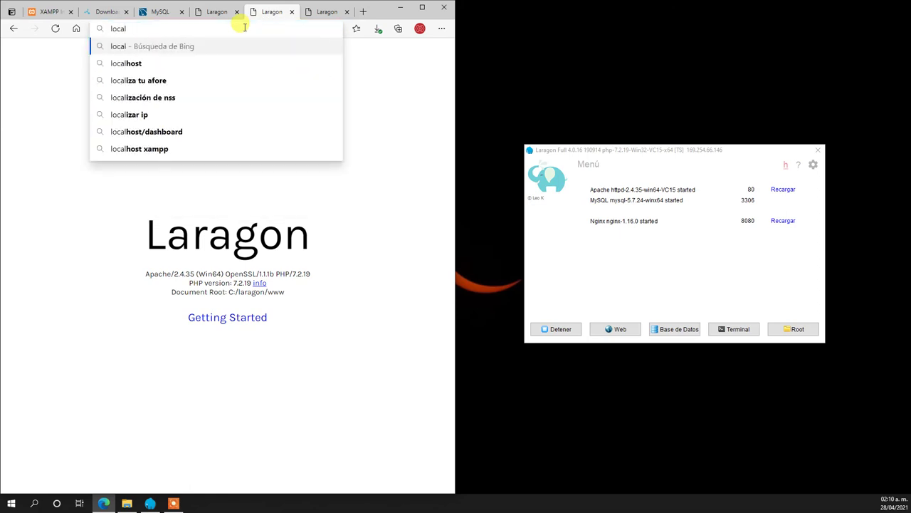
{"action": "type", "text": "host"}
{"action": "key", "text": "Return"}
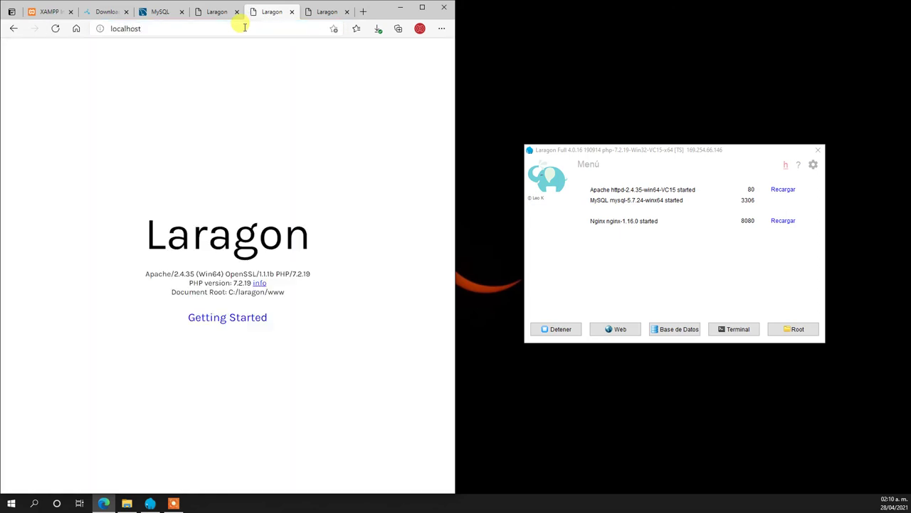
- Compare the addresses and web server names of the localhost and 127.0.0.1 pages
{"action": "left_click", "coordinate": [244, 27]}
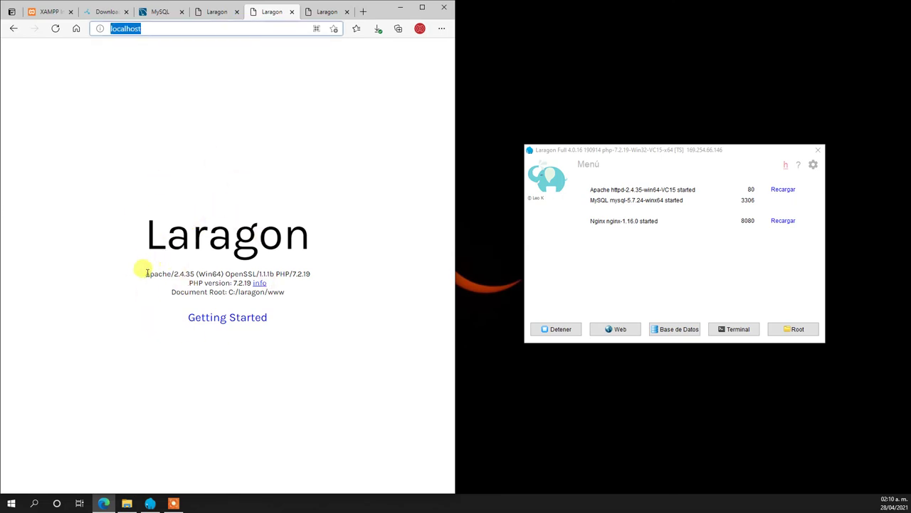
{"action": "left_click_drag", "start_coordinate": [146, 273], "coordinate": [173, 273]}
{"action": "left_click", "coordinate": [217, 12]}
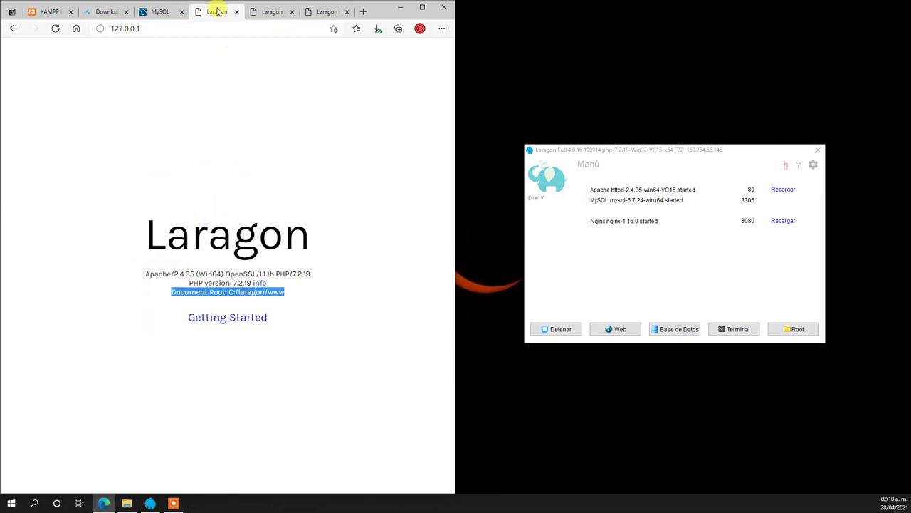
{"action": "left_click", "coordinate": [150, 265]}
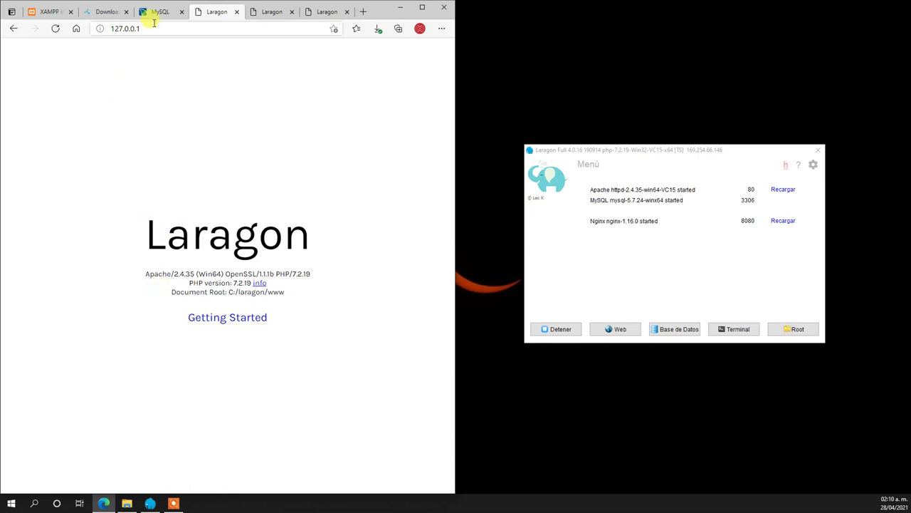
{"action": "left_click_drag", "start_coordinate": [143, 28], "coordinate": [117, 25]}
{"action": "left_click", "coordinate": [267, 11]}
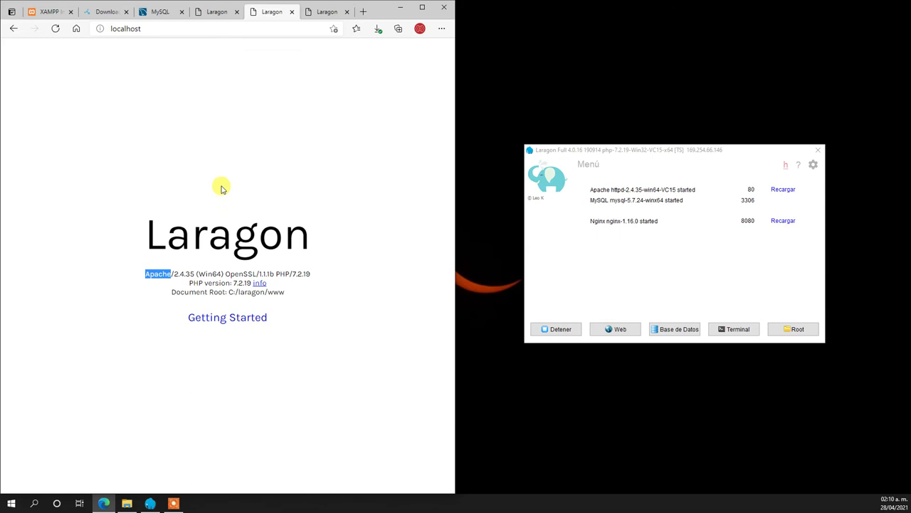
{"action": "left_click", "coordinate": [158, 26]}
{"action": "left_click", "coordinate": [218, 11]}
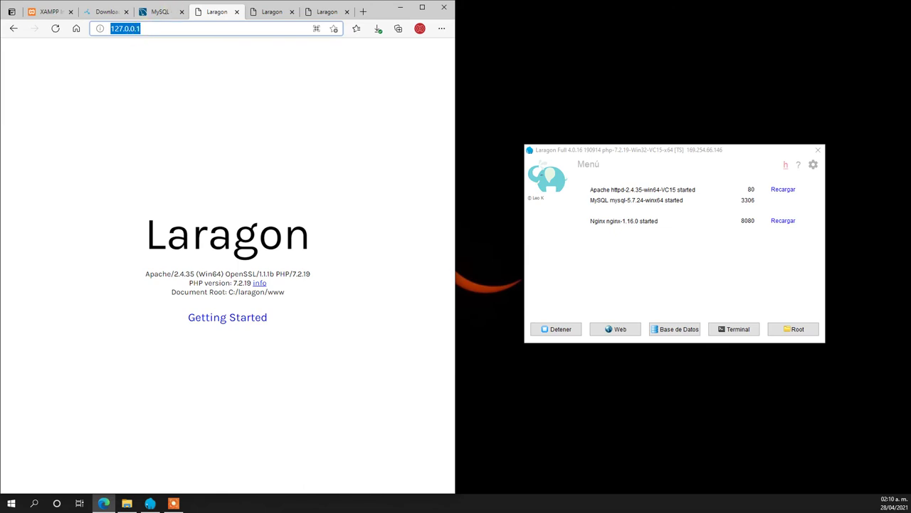
- Load localhost:80 in the localhost browser tab
{"action": "left_click", "coordinate": [254, 11]}
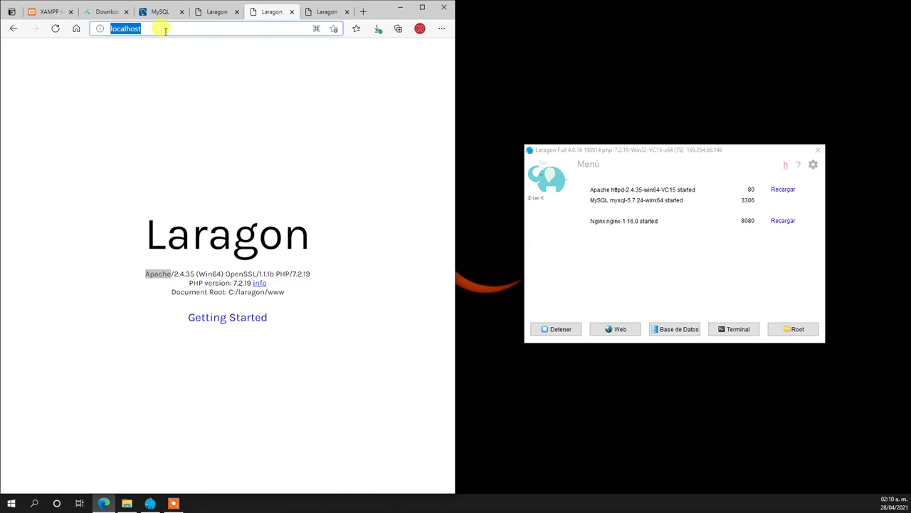
{"action": "type", "text": ":"}
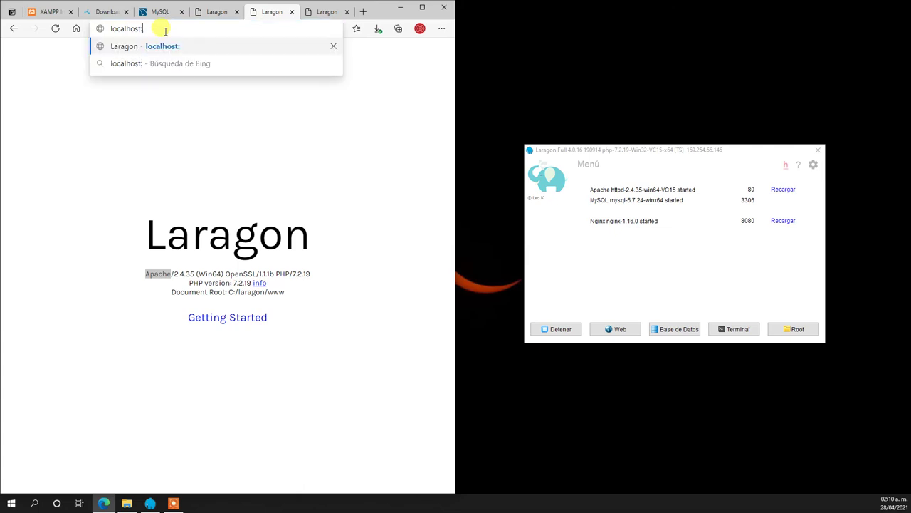
{"action": "type", "text": "80"}
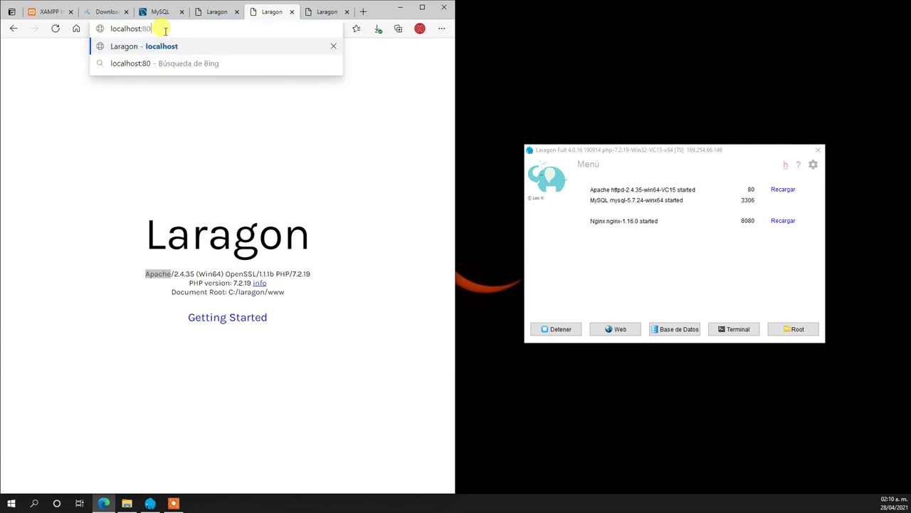
{"action": "key", "text": "Return"}
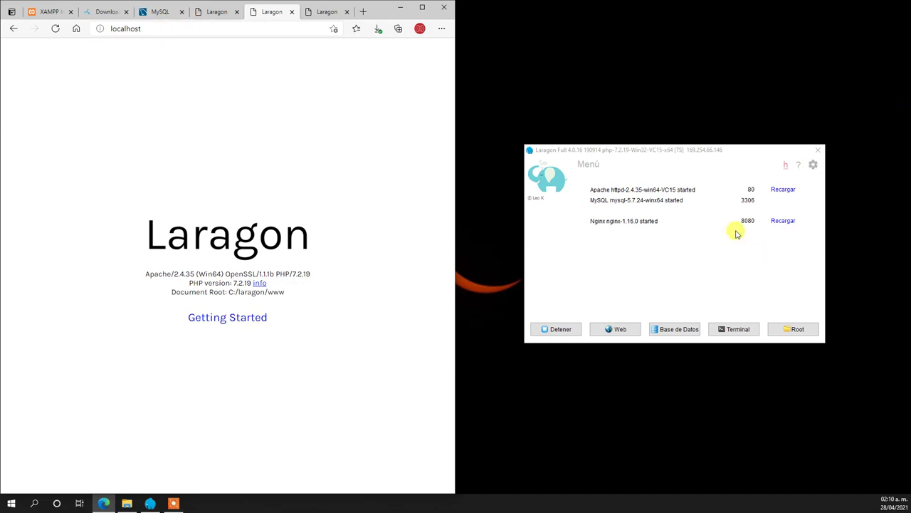
- Try to load localhost with port 90 in the same tab
{"action": "left_click", "coordinate": [208, 23]}
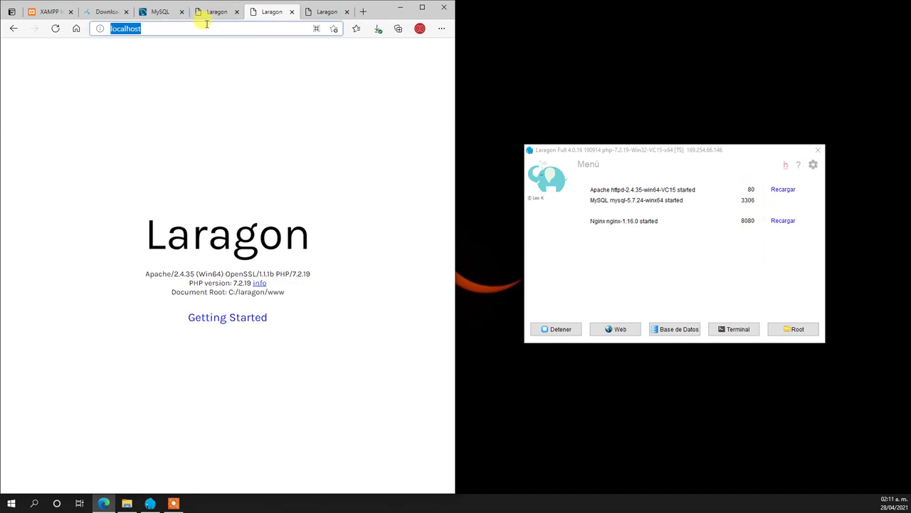
{"action": "type", "text": ":90"}
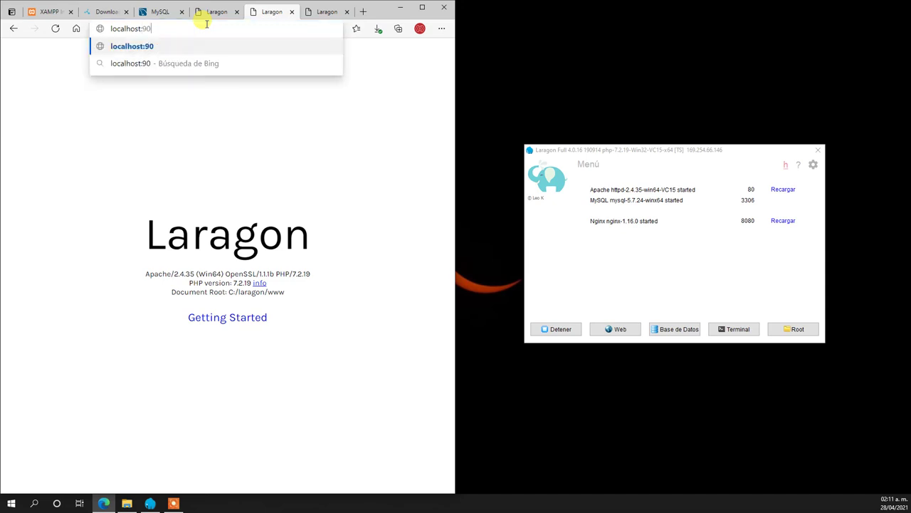
{"action": "key", "text": "Return"}
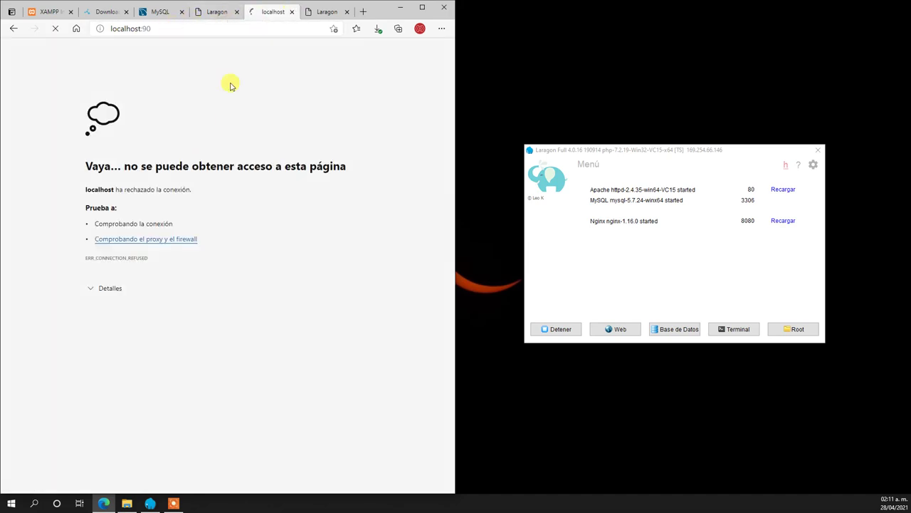
- Change the port in the address back to 80 and reload the localhost page
{"action": "left_click", "coordinate": [171, 28]}
{"action": "left_click", "coordinate": [171, 28]}
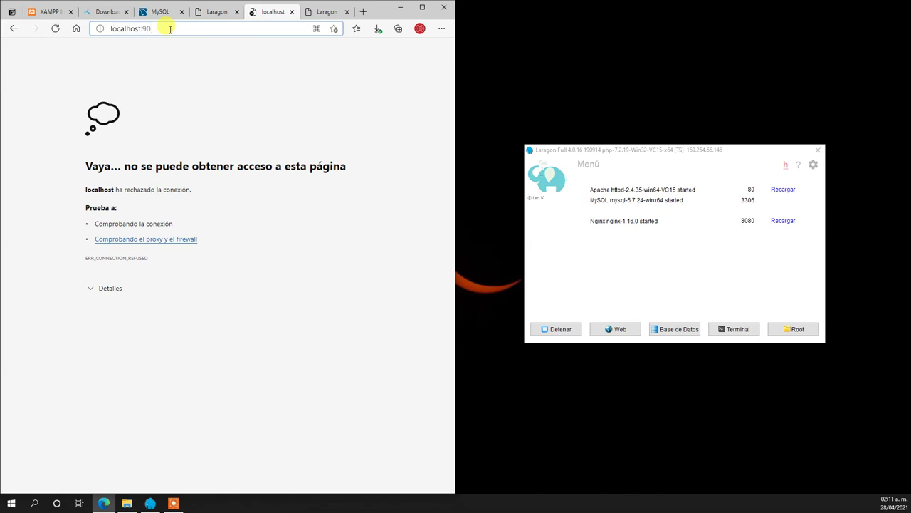
{"action": "key", "text": "BackSpace"}
{"action": "key", "text": "BackSpace"}
{"action": "type", "text": "80"}
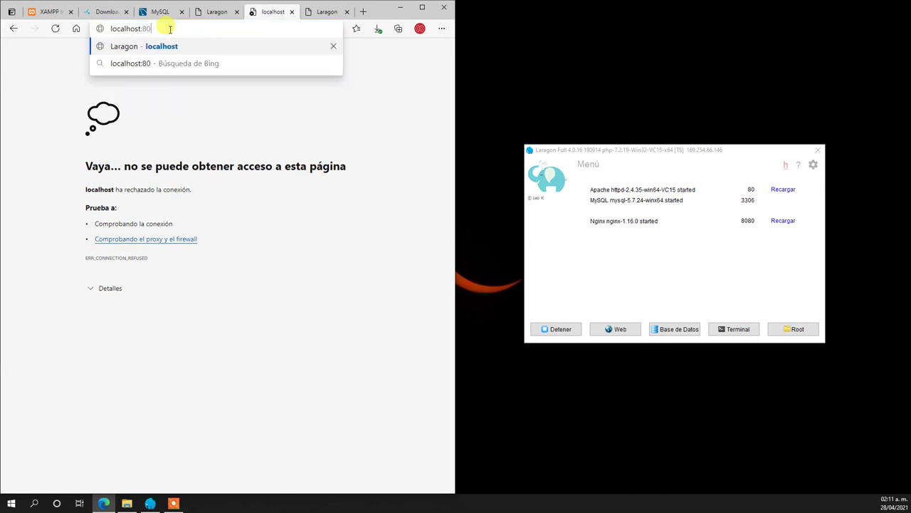
{"action": "key", "text": "Return"}
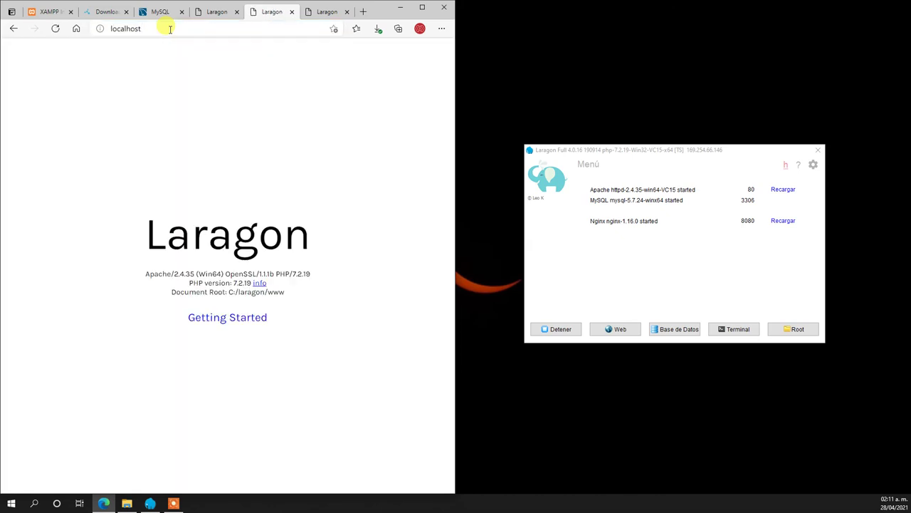
- Load localhost:8080 in a new browser tab and check the web server name on the page
{"action": "left_click", "coordinate": [332, 12]}
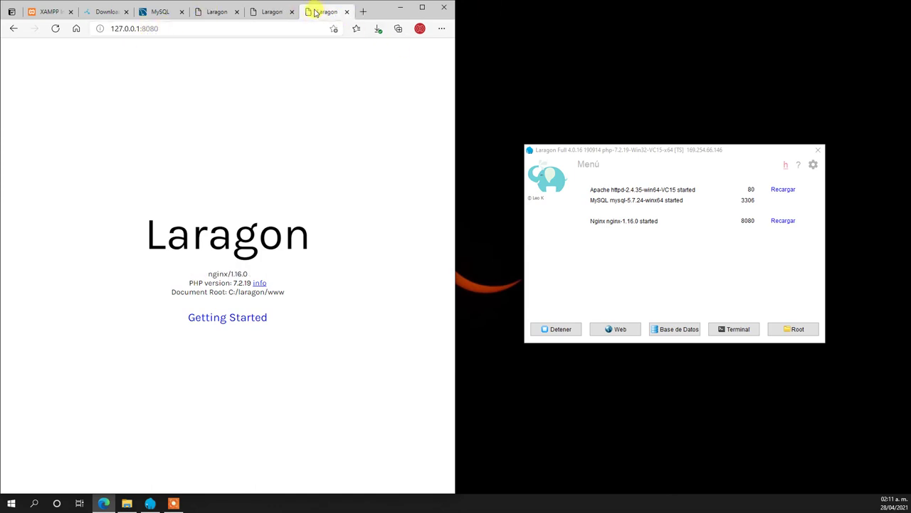
{"action": "left_click", "coordinate": [363, 12]}
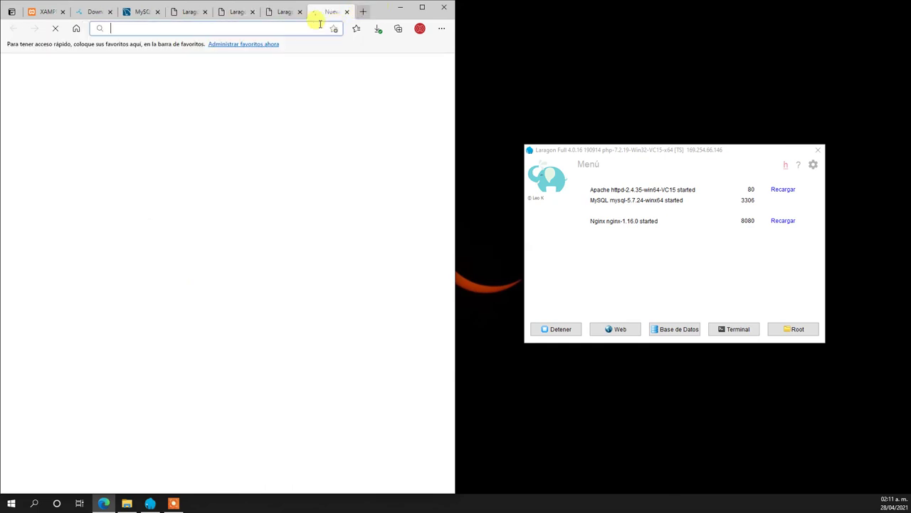
{"action": "left_click", "coordinate": [287, 28]}
{"action": "type", "text": "l"}
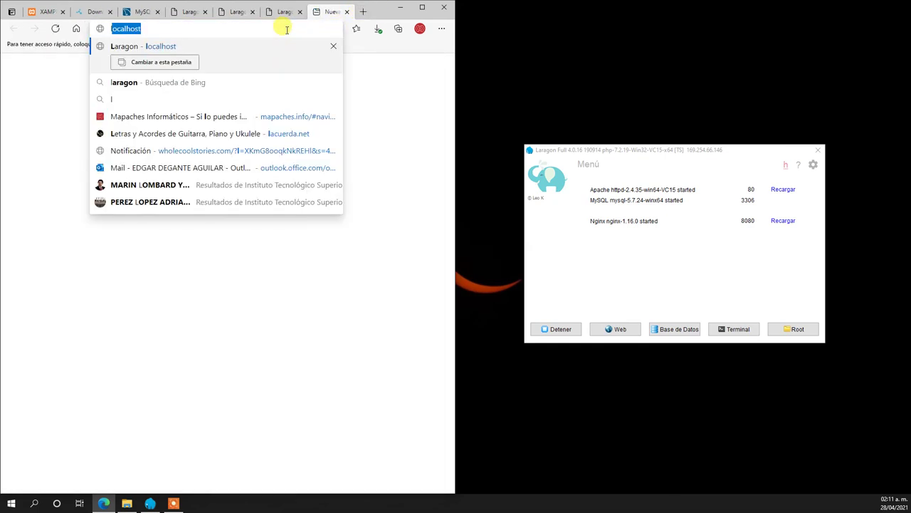
{"action": "type", "text": "ocalhost:8080"}
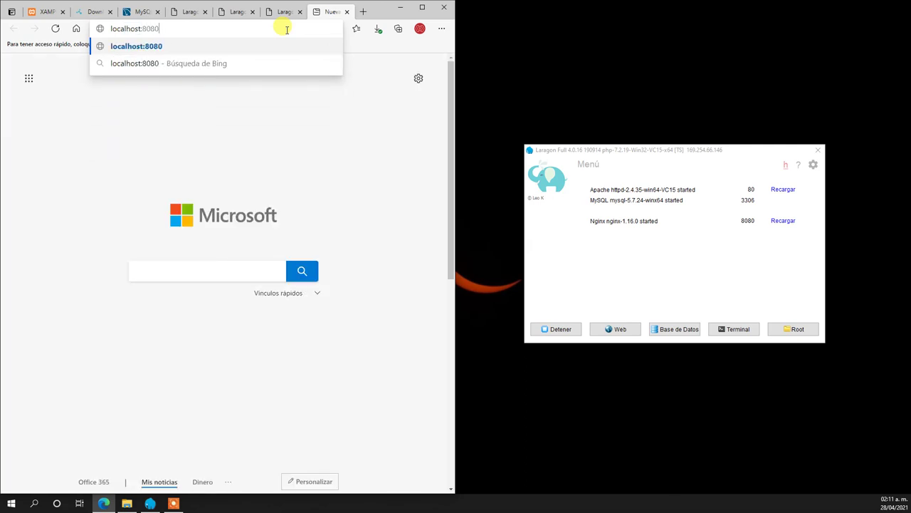
{"action": "key", "text": "Return"}
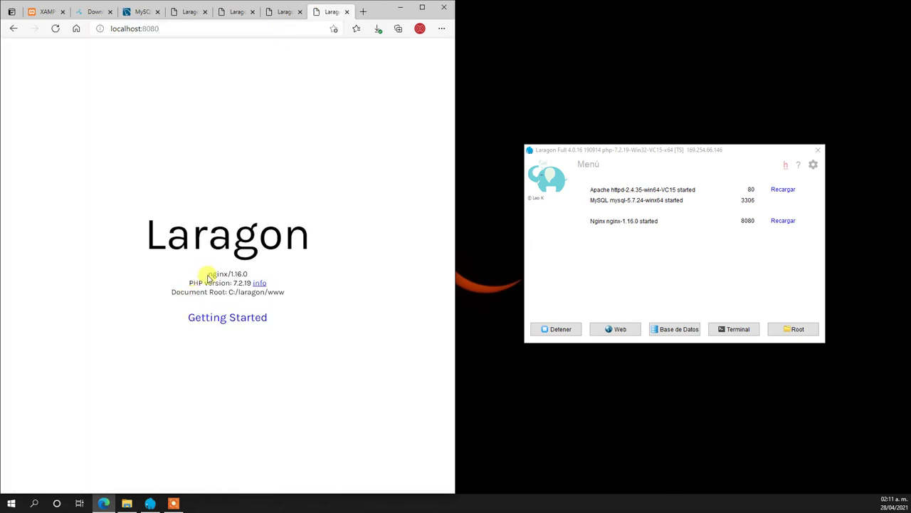
{"action": "left_click_drag", "start_coordinate": [209, 277], "coordinate": [221, 275]}
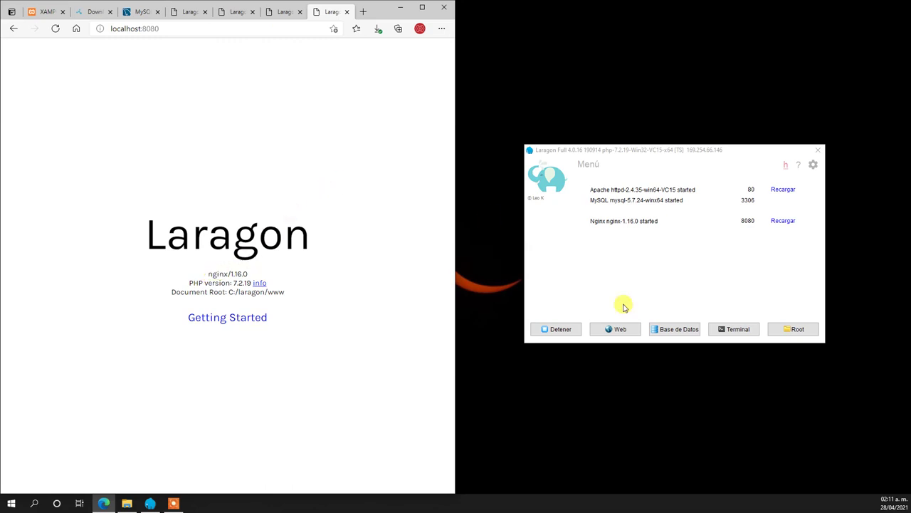
- Close the XAMPP, download and MySQL browser tabs, keeping only the Laragon pages
{"action": "left_click", "coordinate": [650, 306]}
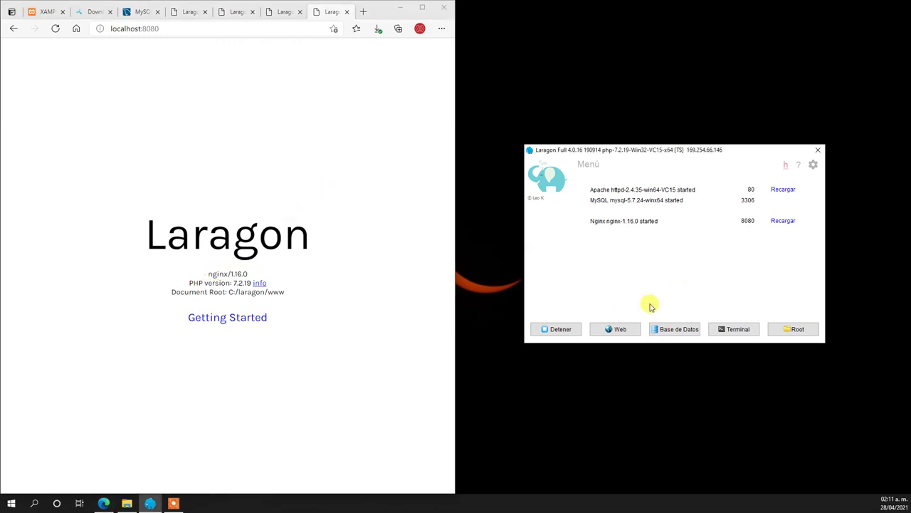
{"action": "left_click", "coordinate": [620, 329]}
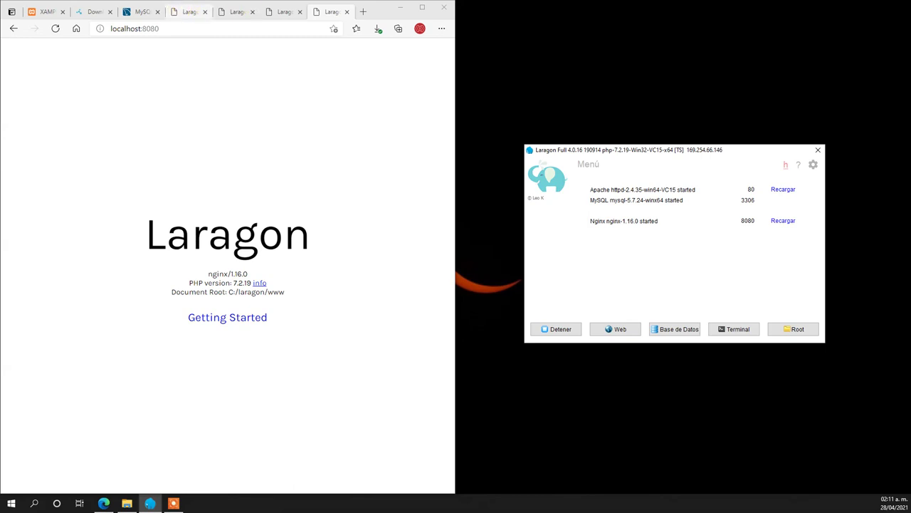
{"action": "left_click", "coordinate": [62, 11]}
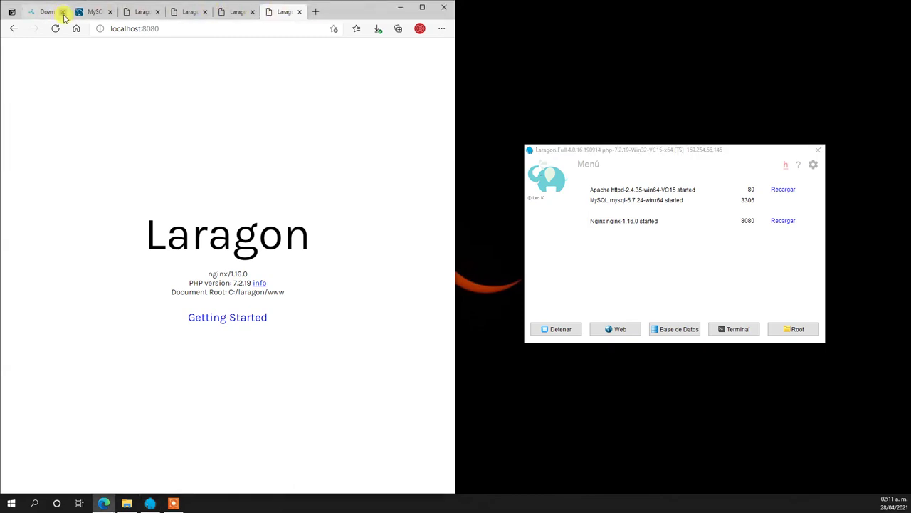
{"action": "left_click", "coordinate": [63, 12]}
{"action": "left_click", "coordinate": [62, 11]}
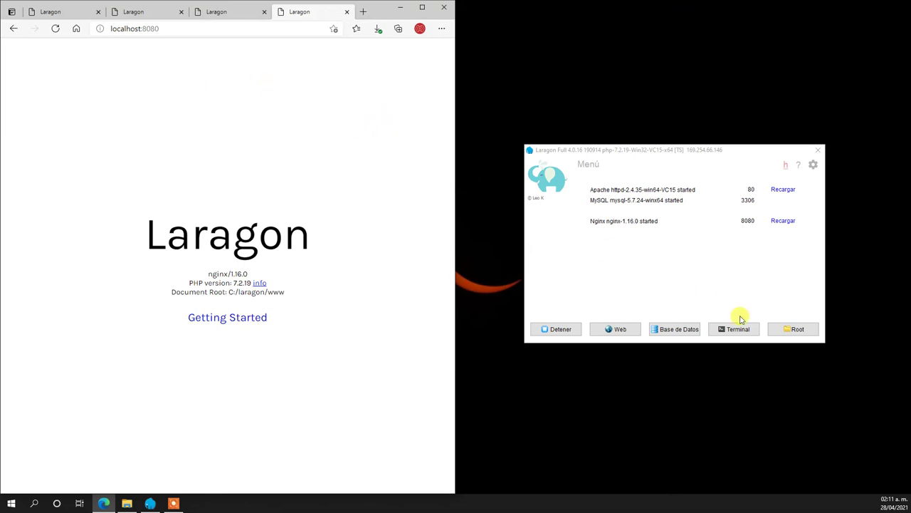
- Minimize the browser and review the Laragon connection settings in the database session manager, closing it when done
{"action": "left_click", "coordinate": [749, 290]}
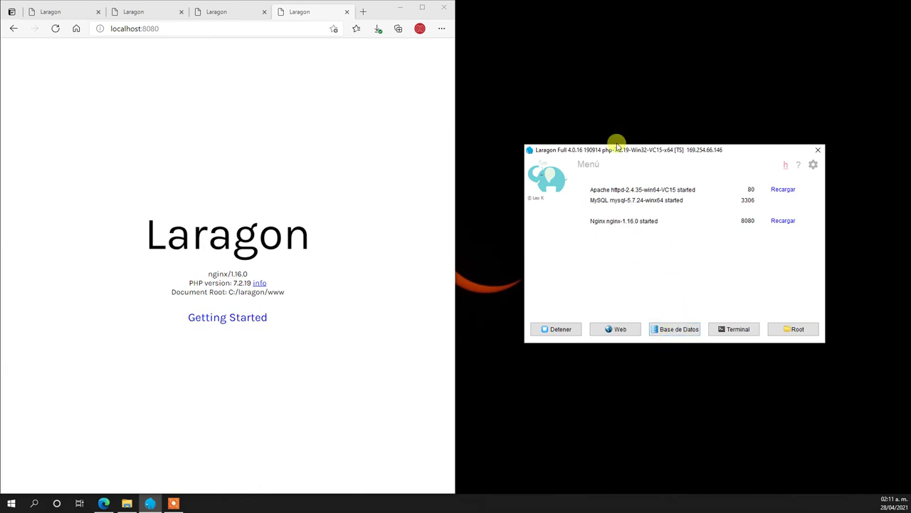
{"action": "left_click", "coordinate": [401, 7]}
{"action": "left_click", "coordinate": [687, 332]}
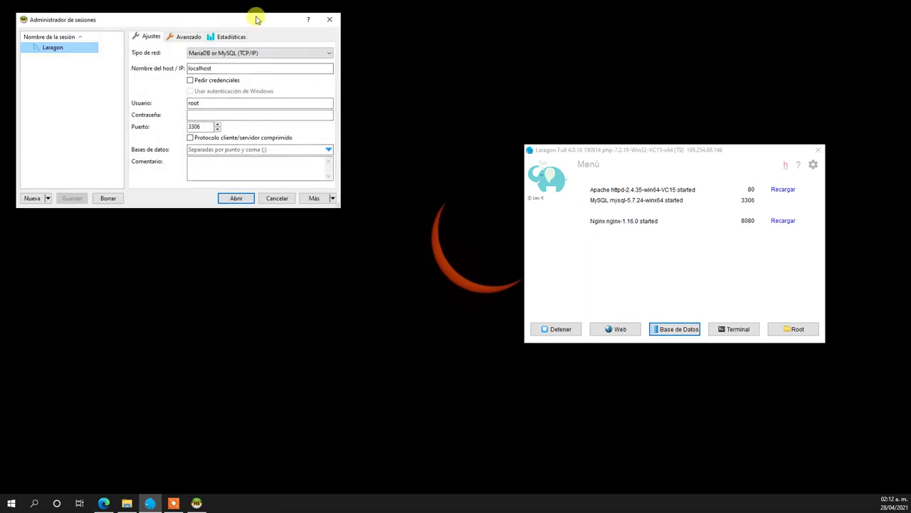
{"action": "left_click_drag", "start_coordinate": [257, 20], "coordinate": [370, 155]}
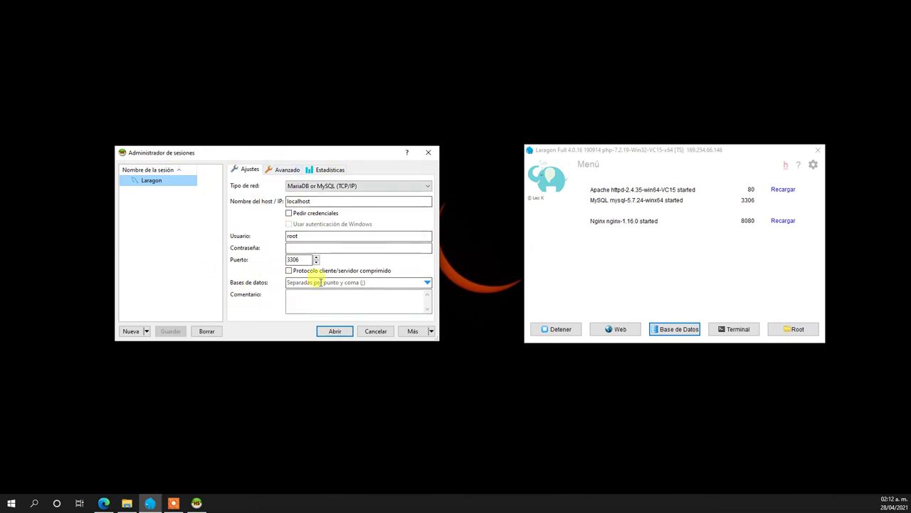
{"action": "left_click", "coordinate": [428, 152]}
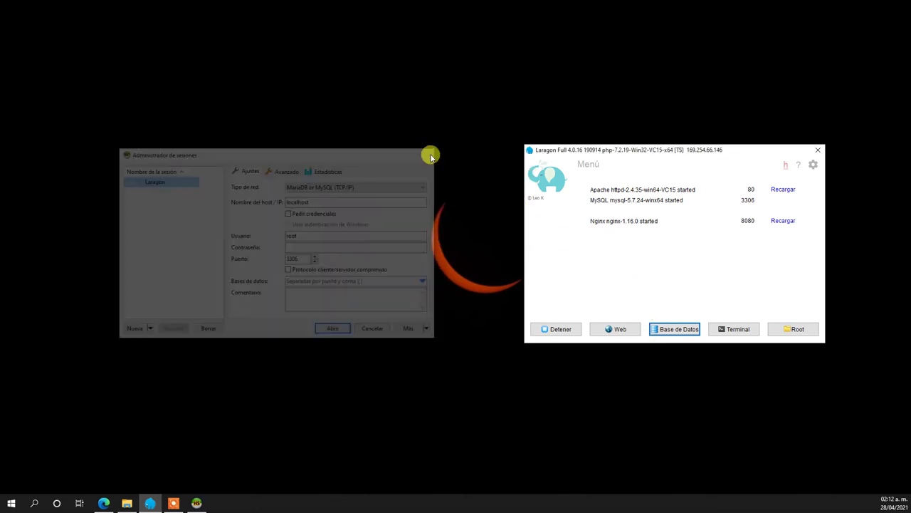
- Open Laragon's Cmder terminal, fit its window beside the Laragon panel to view it, and close it
{"action": "left_click", "coordinate": [727, 330]}
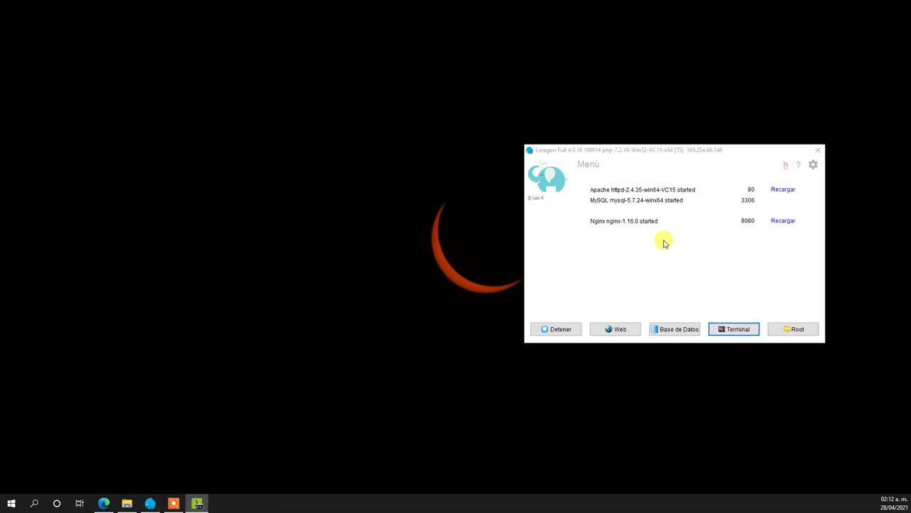
{"action": "left_click_drag", "start_coordinate": [470, 60], "coordinate": [416, 99]}
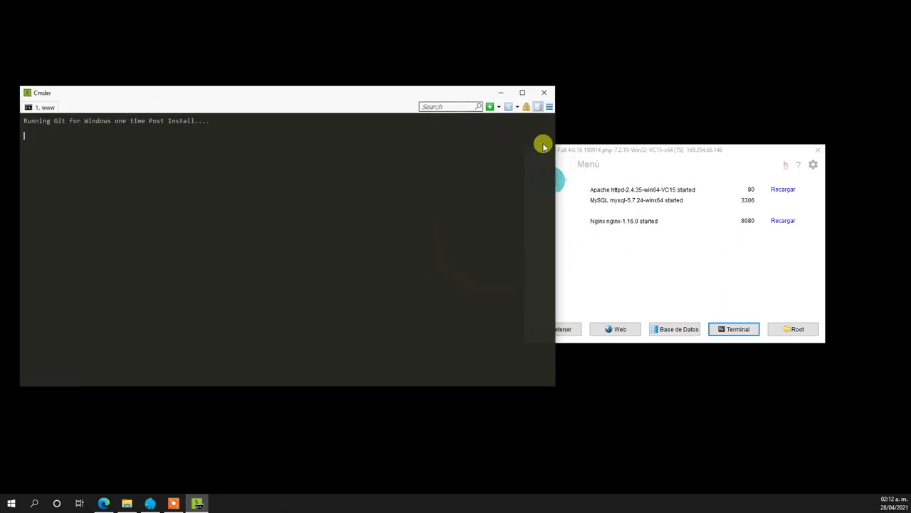
{"action": "left_click_drag", "start_coordinate": [554, 146], "coordinate": [504, 151]}
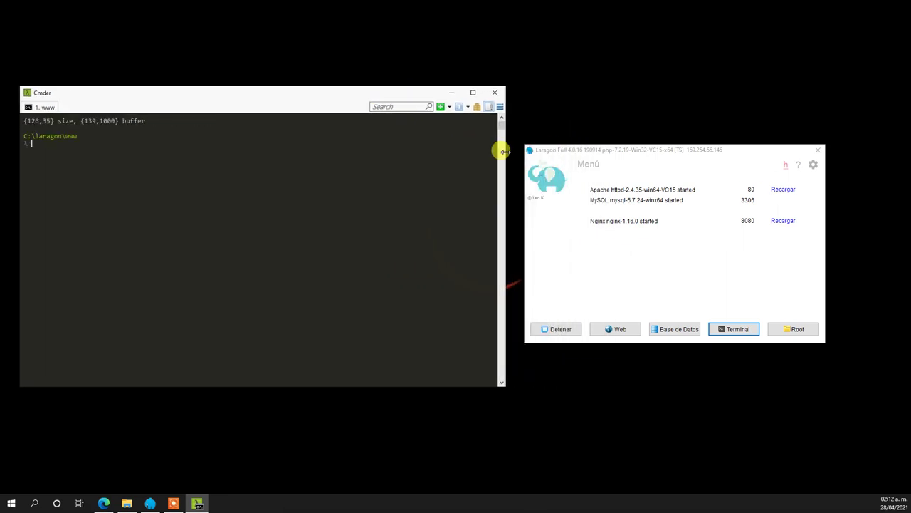
{"action": "left_click_drag", "start_coordinate": [326, 95], "coordinate": [326, 33]}
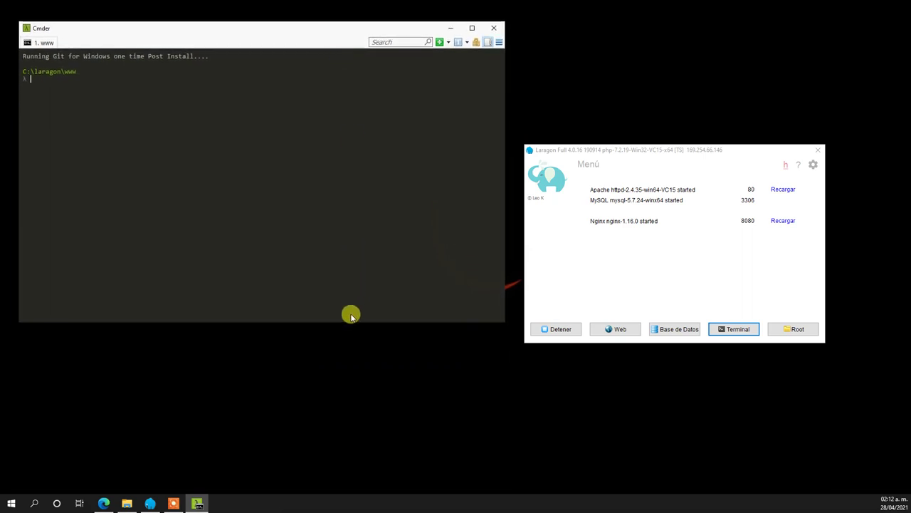
{"action": "left_click_drag", "start_coordinate": [347, 320], "coordinate": [339, 467]}
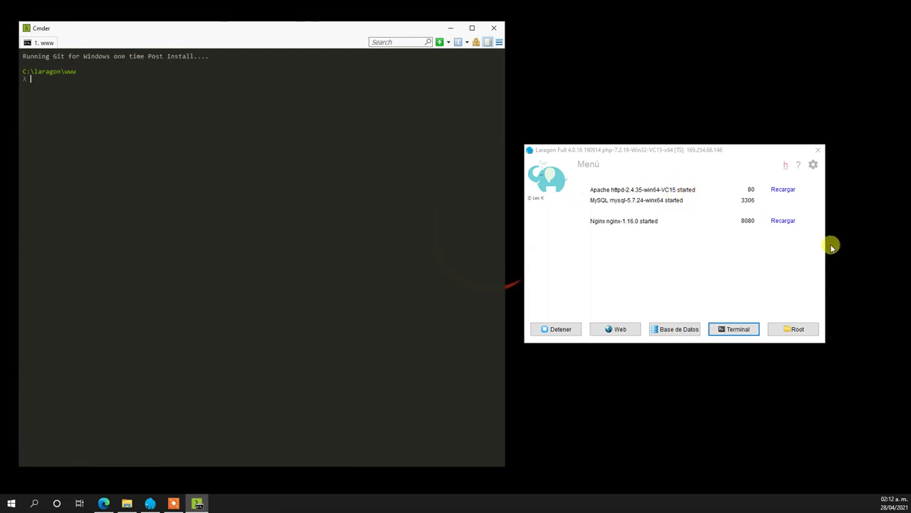
{"action": "left_click", "coordinate": [488, 42]}
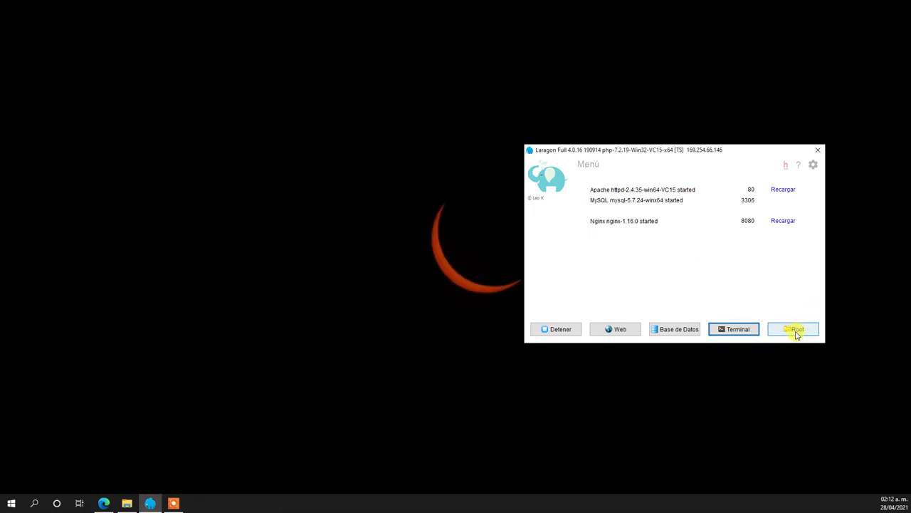
- Examine Laragon's www root folder in a window resized beside the Laragon panel, collapsing the OneDrive tree, and close it
{"action": "left_click", "coordinate": [796, 331]}
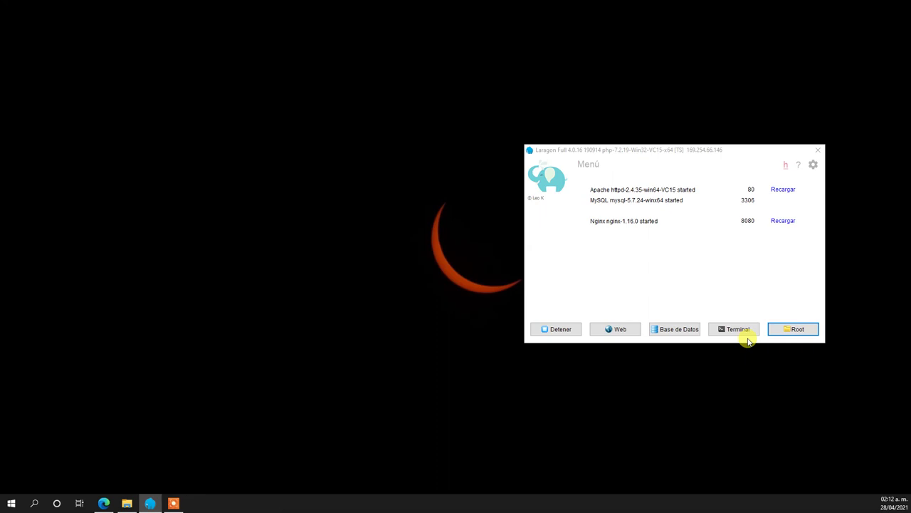
{"action": "left_click_drag", "start_coordinate": [530, 132], "coordinate": [344, 40]}
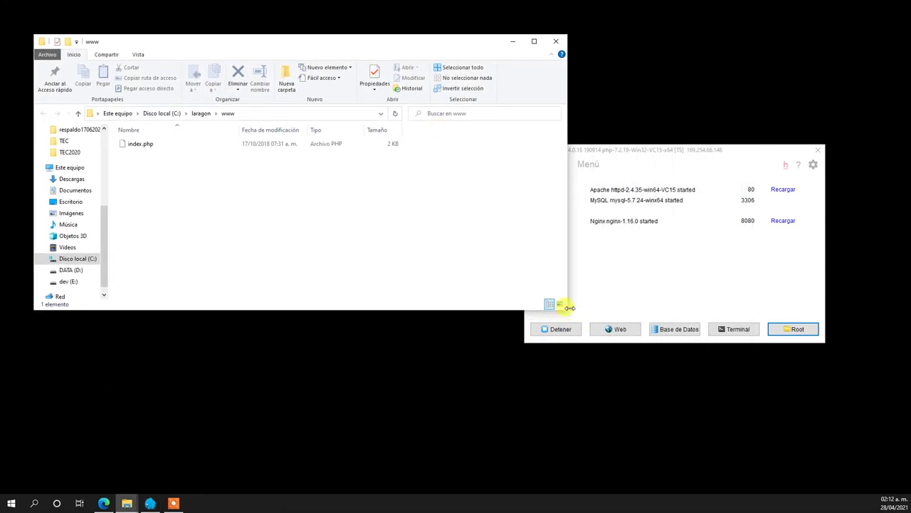
{"action": "left_click_drag", "start_coordinate": [570, 307], "coordinate": [473, 356]}
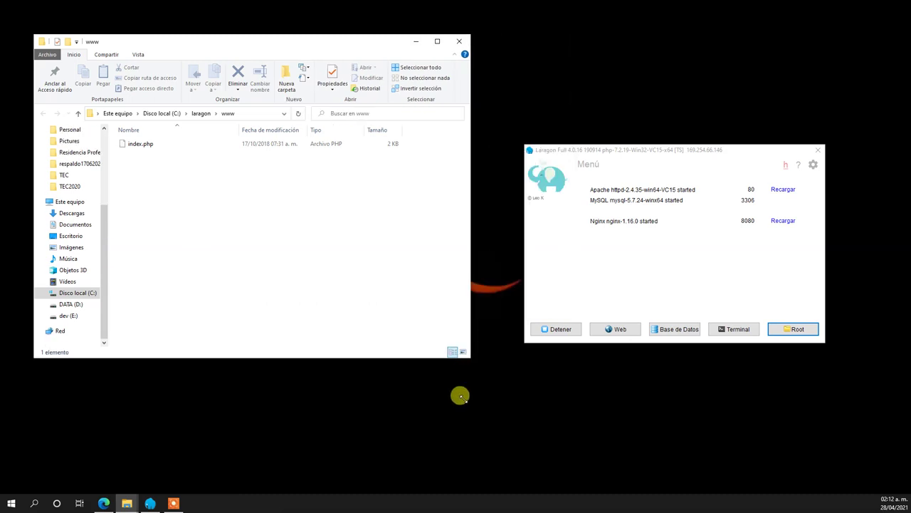
{"action": "left_click_drag", "start_coordinate": [460, 396], "coordinate": [500, 450]}
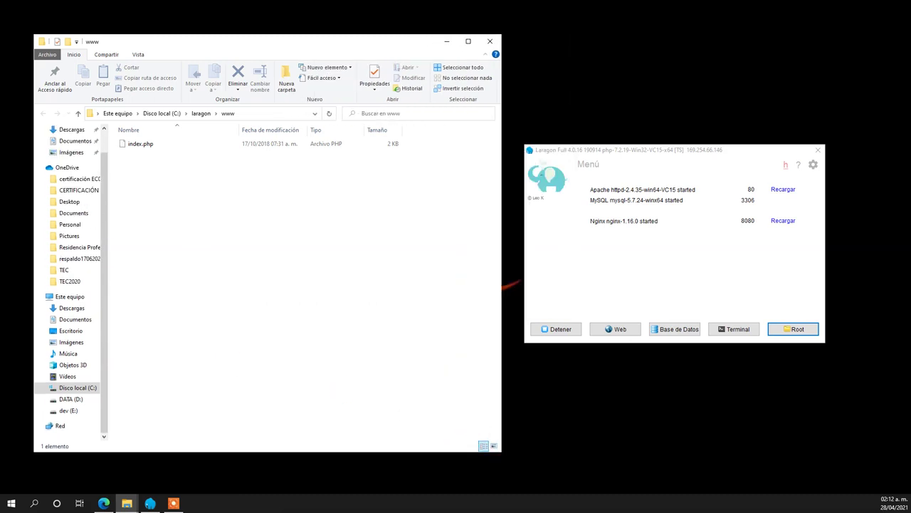
{"action": "left_click", "coordinate": [41, 168]}
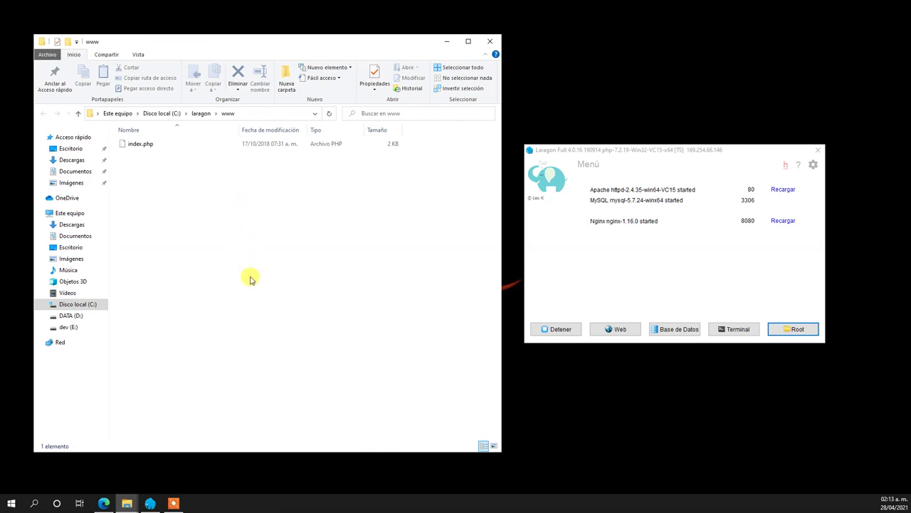
{"action": "left_click", "coordinate": [491, 43]}
- Reopen the database session manager from Laragon and place the Laragon window beside it
{"action": "left_click_drag", "start_coordinate": [676, 150], "coordinate": [460, 162]}
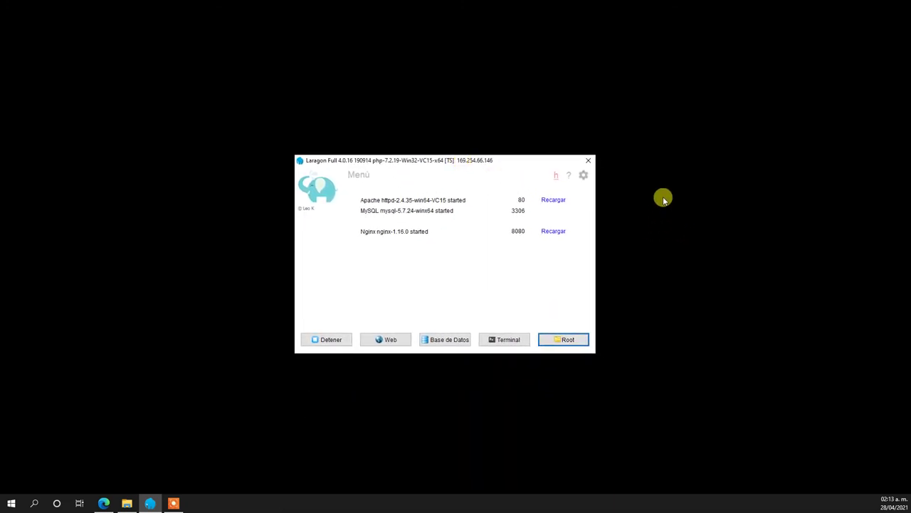
{"action": "left_click", "coordinate": [452, 341]}
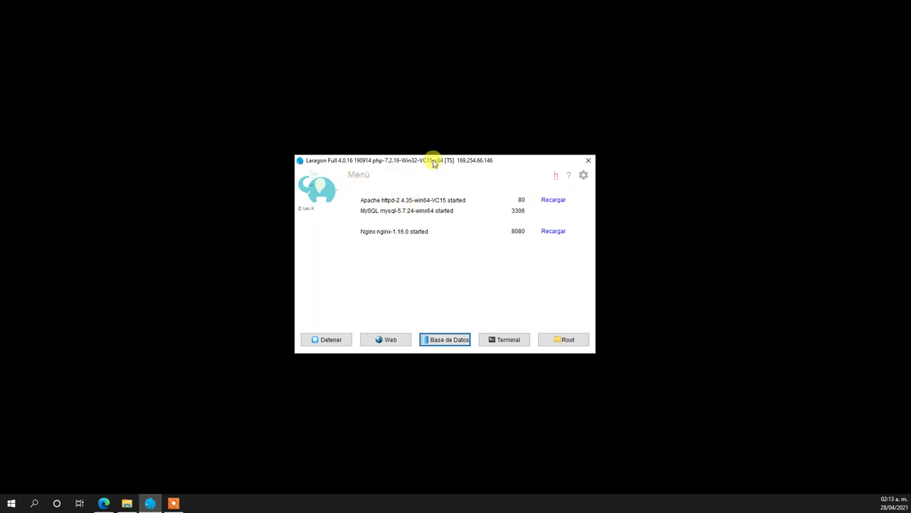
{"action": "left_click_drag", "start_coordinate": [433, 163], "coordinate": [692, 161]}
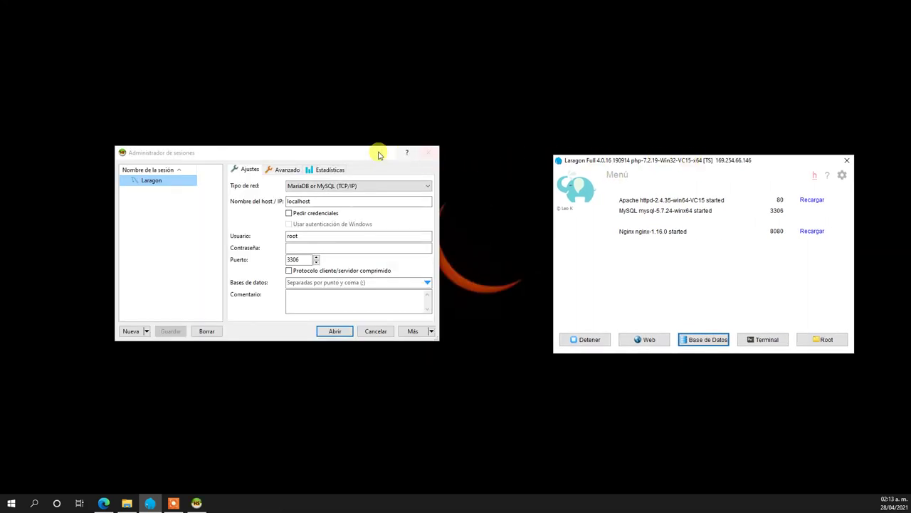